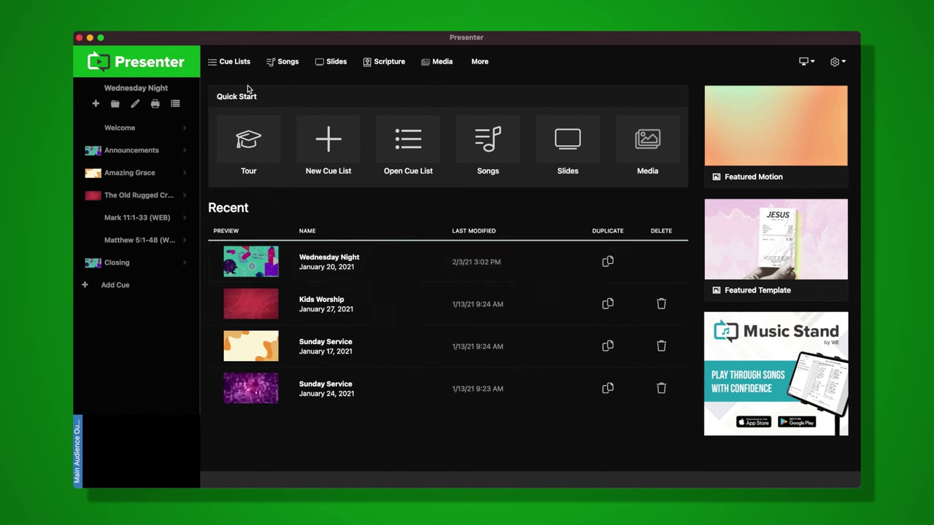
# Create a new cue list named "Sample Cue List".
pyautogui.click(228, 66)
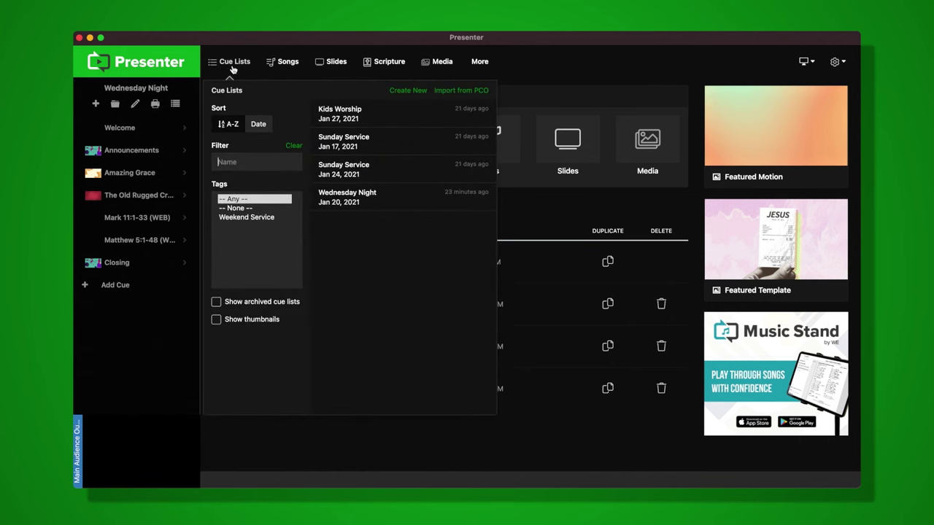
pyautogui.click(409, 92)
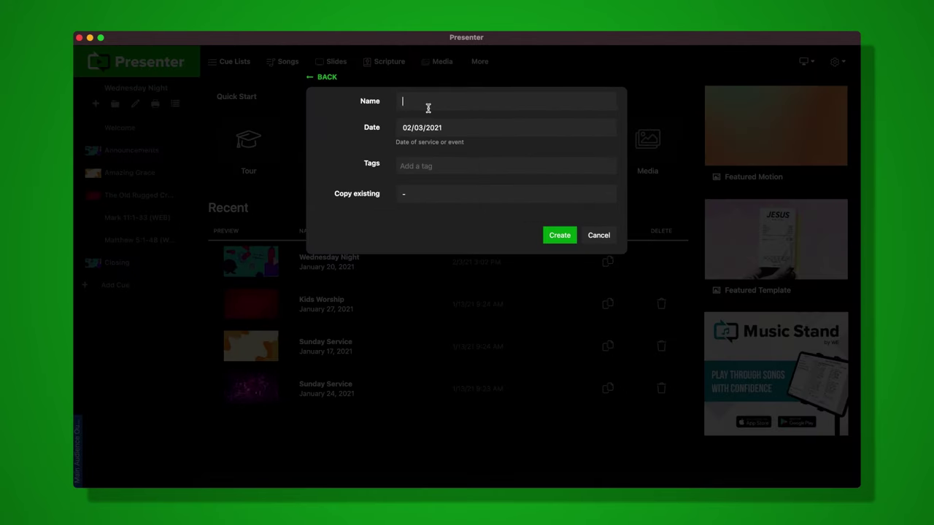
pyautogui.write('Sample Cue l List')
pyautogui.click(548, 235)
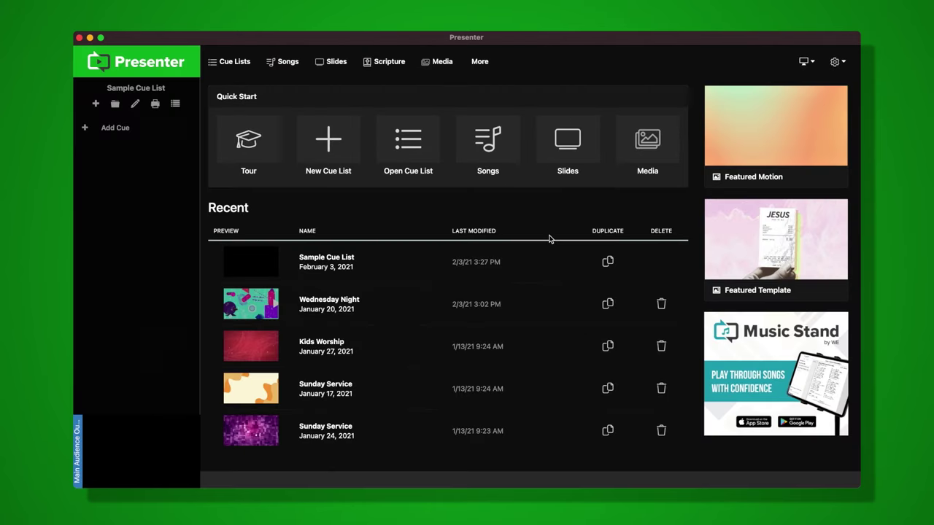
# Add a cue to the list and choose Media as its background type.
pyautogui.click(128, 130)
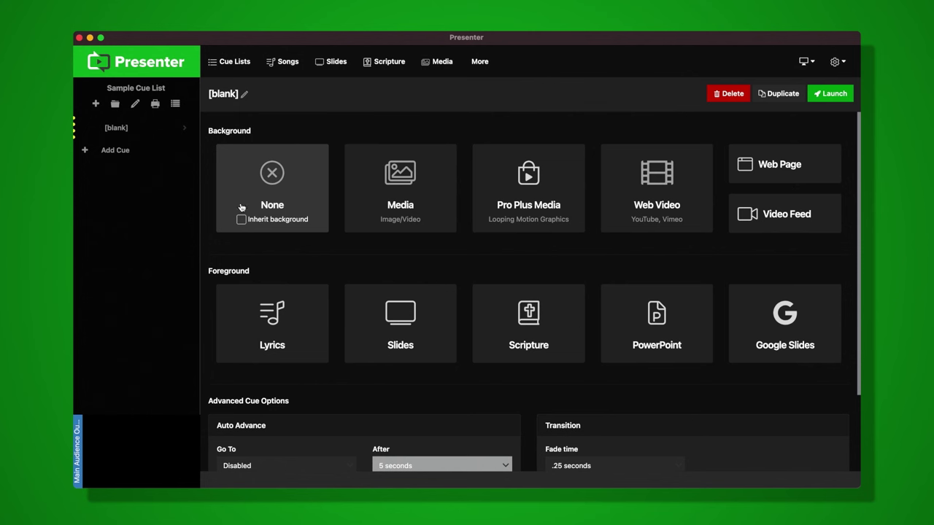
pyautogui.click(397, 195)
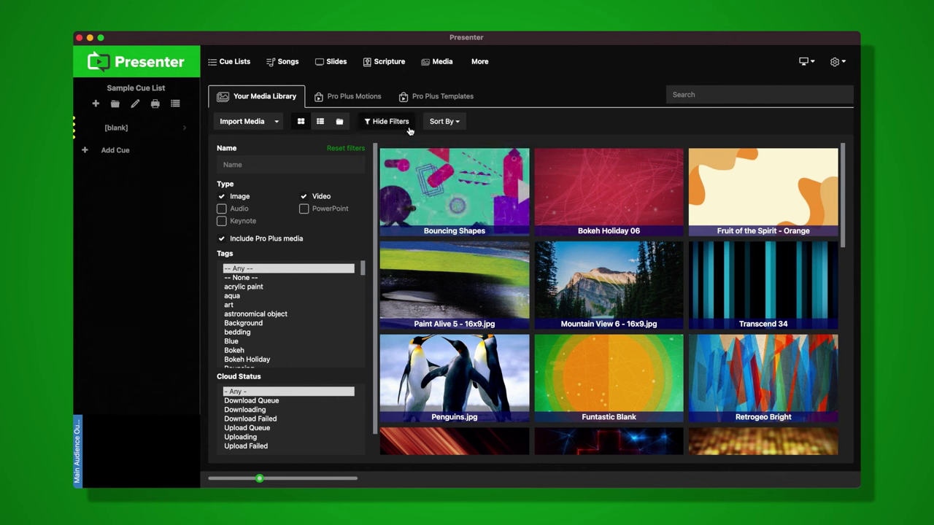
pyautogui.click(318, 122)
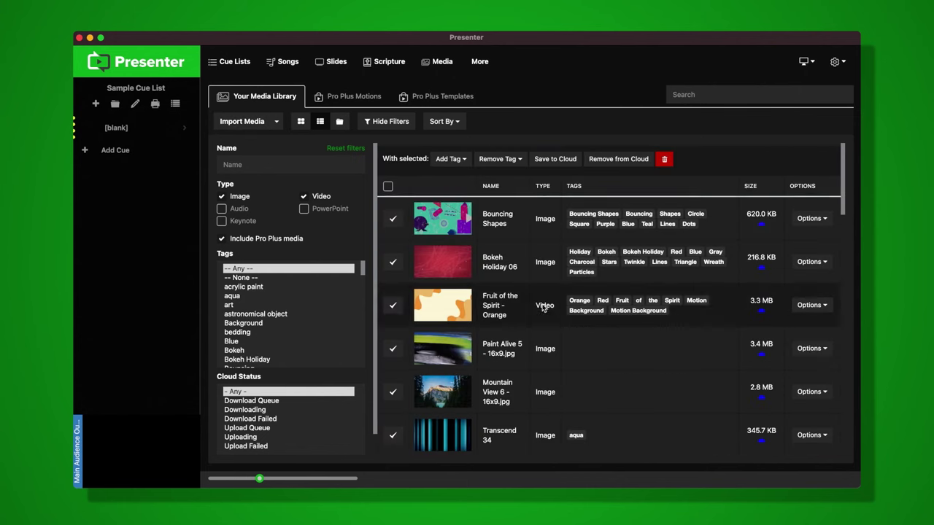
pyautogui.click(300, 121)
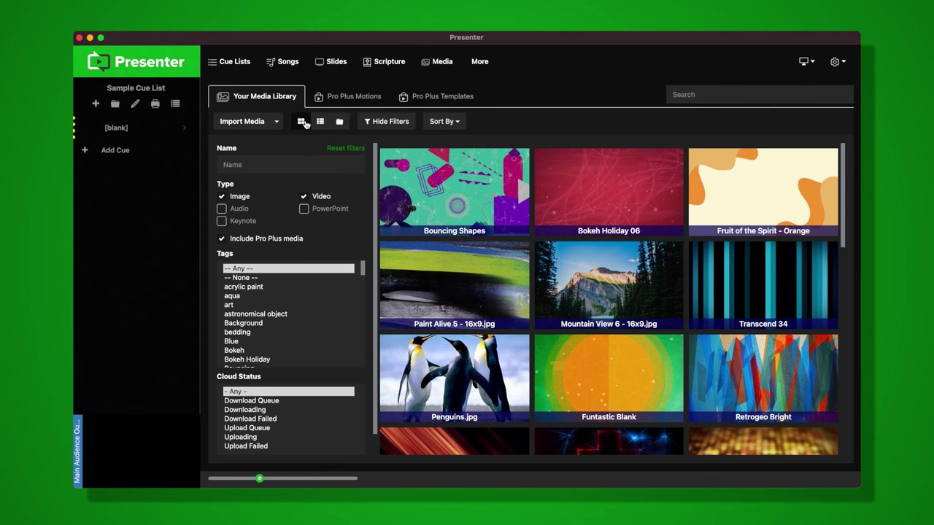
pyautogui.click(394, 123)
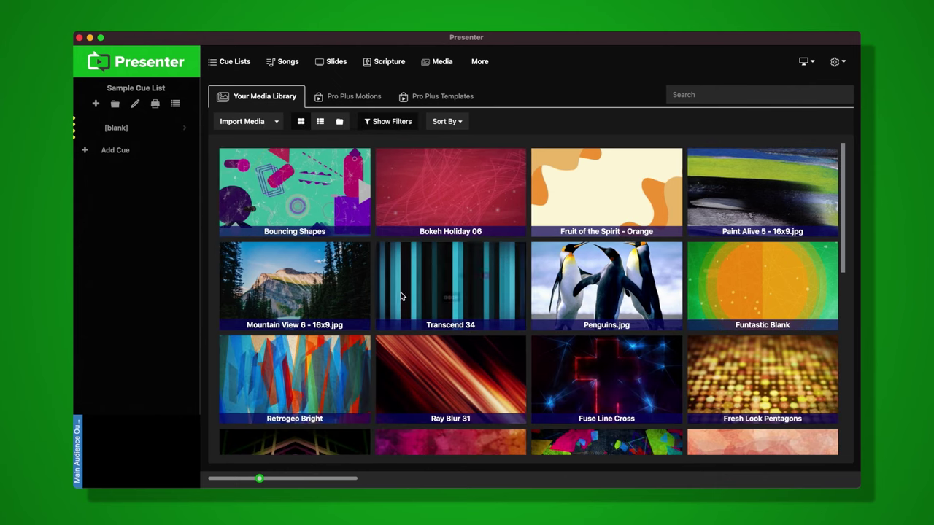
pyautogui.click(391, 121)
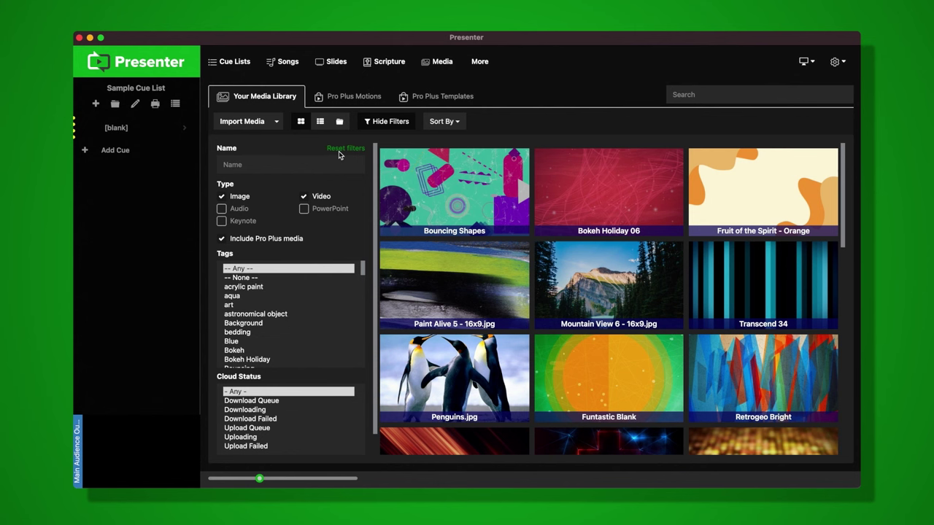
# Hide the media library filters and use the Bouncing Shapes image as the cue's background.
pyautogui.click(384, 122)
pyautogui.moveTo(270, 182)
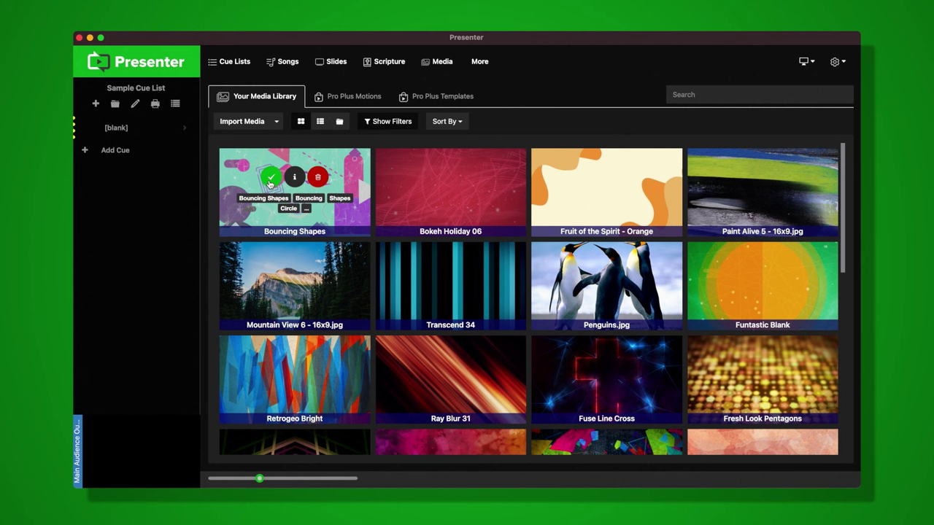
pyautogui.click(270, 182)
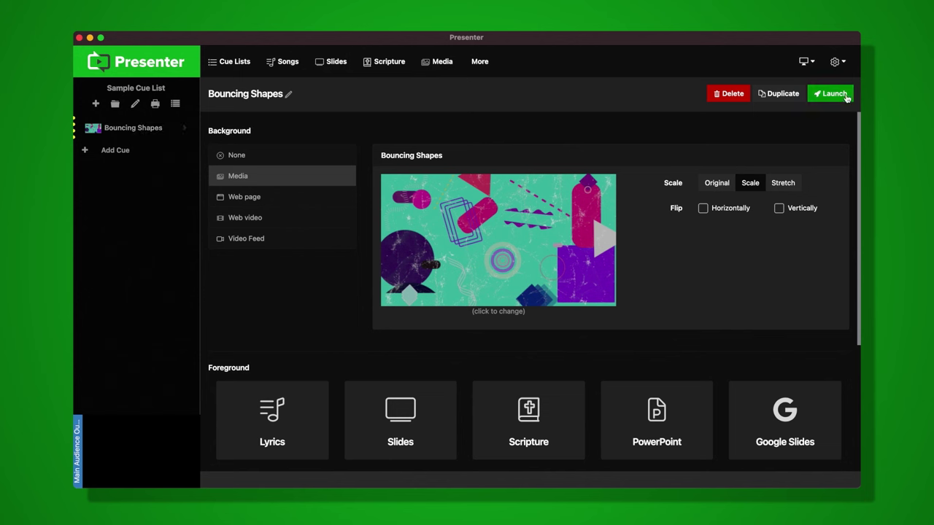
# Launch the Bouncing Shapes cue on the main audience output.
pyautogui.click(151, 136)
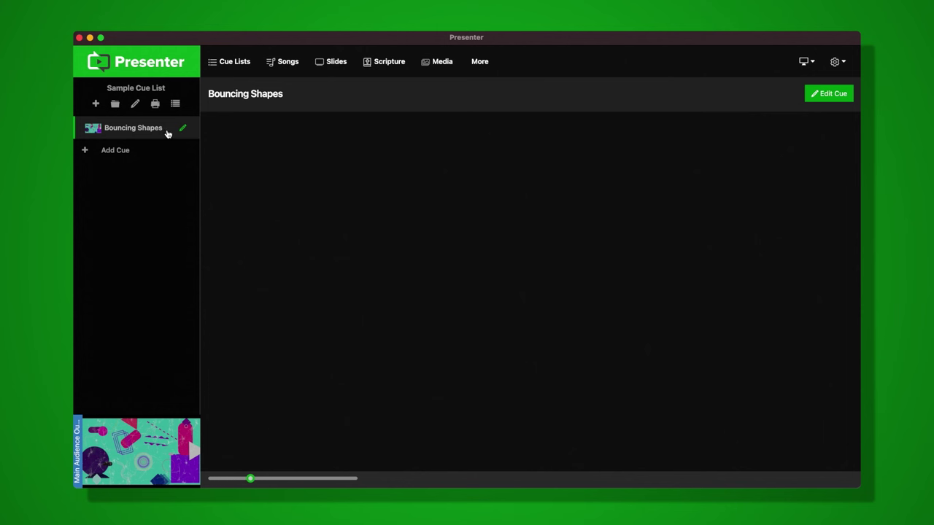
pyautogui.rightClick(126, 129)
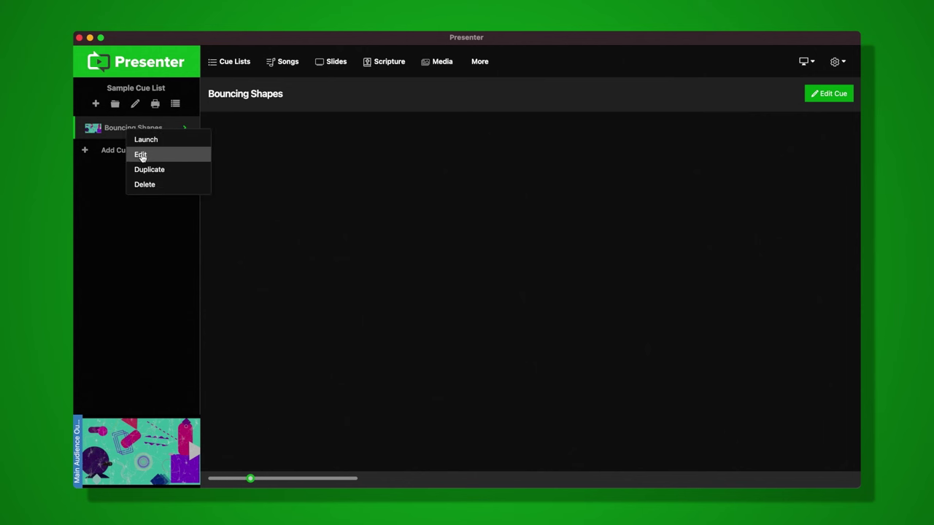
pyautogui.click(260, 156)
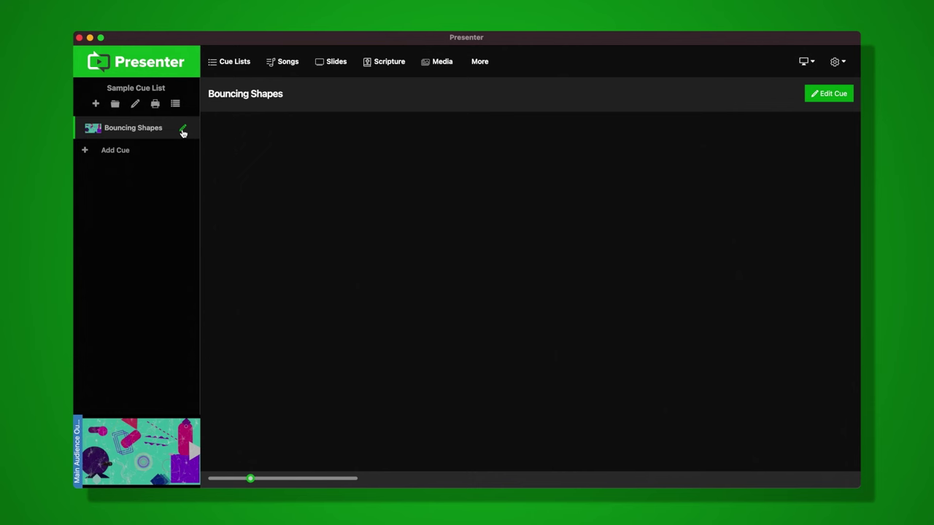
# Open the Bouncing Shapes cue for editing and review its background and foreground options.
pyautogui.click(183, 131)
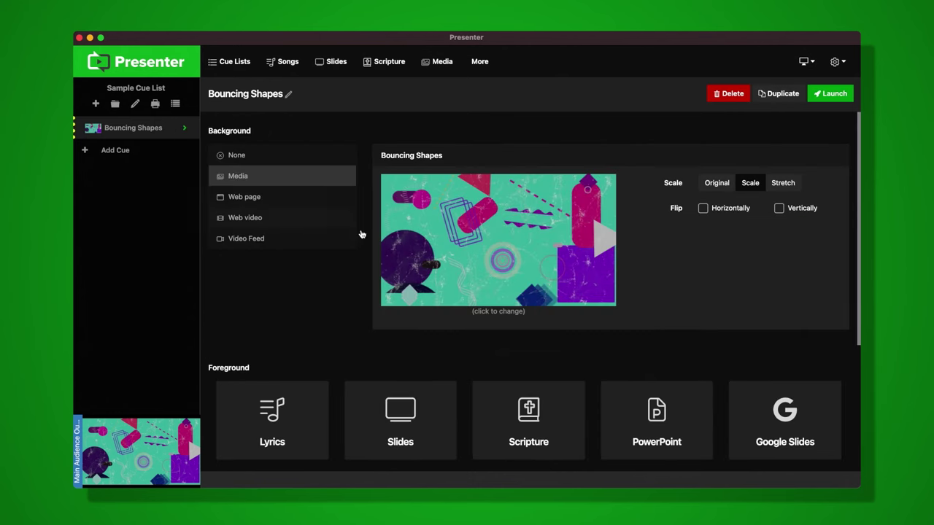
pyautogui.scroll(-1, 510, 266)
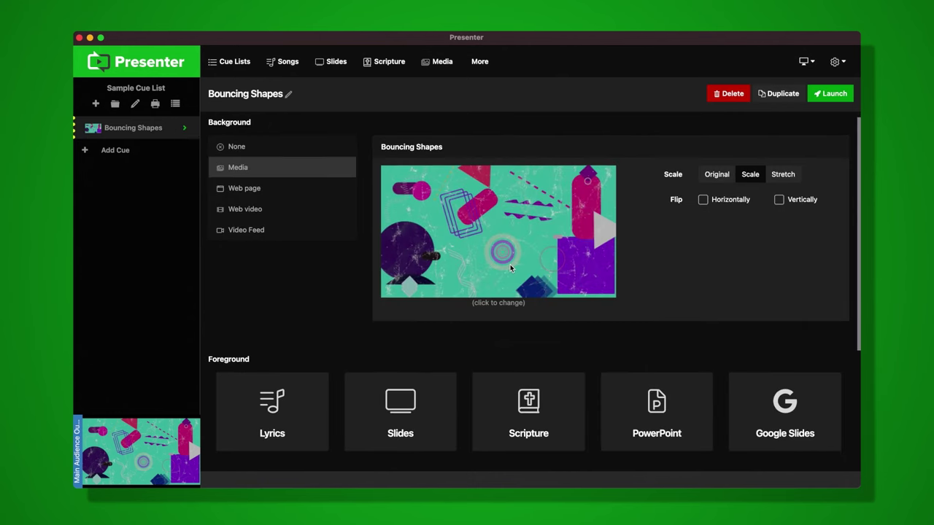
pyautogui.scroll(-1, 263, 240)
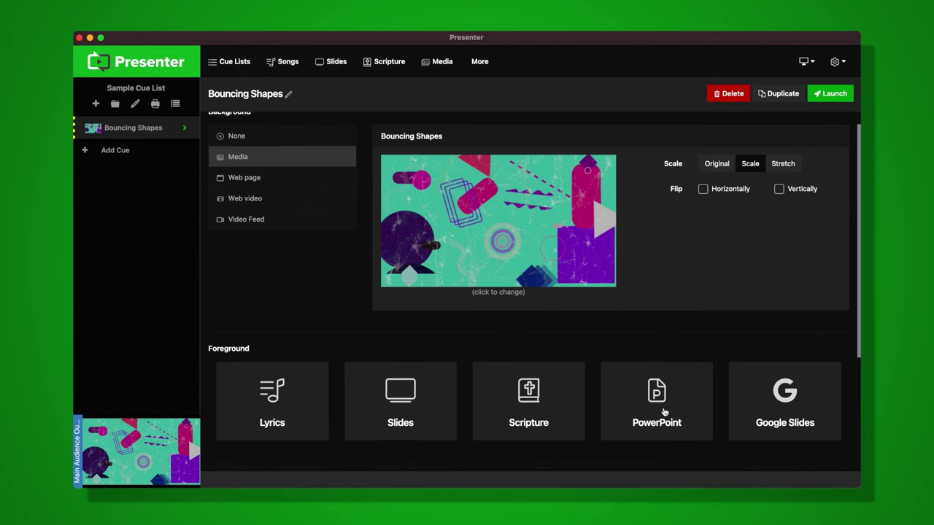
pyautogui.scroll(2, 715, 413)
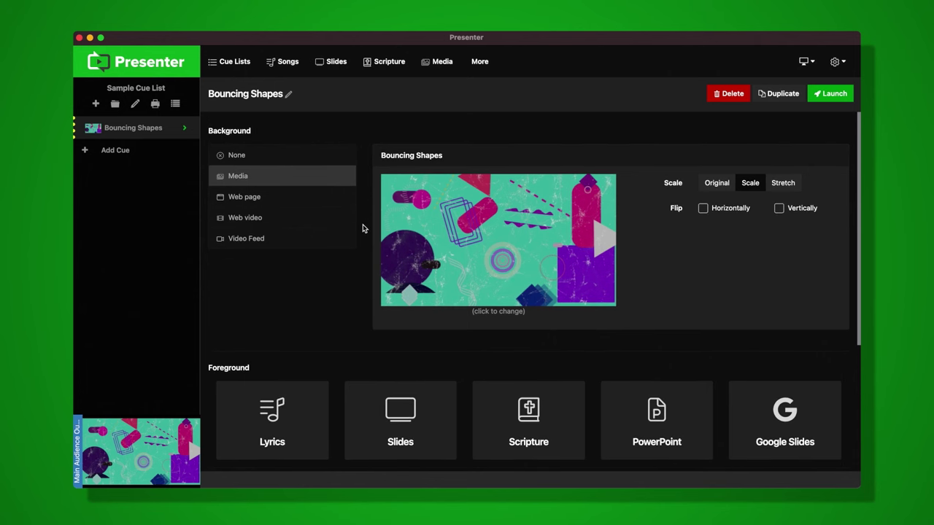
# Add a second cue with Lyrics as its foreground and look through the available songs.
pyautogui.click(122, 151)
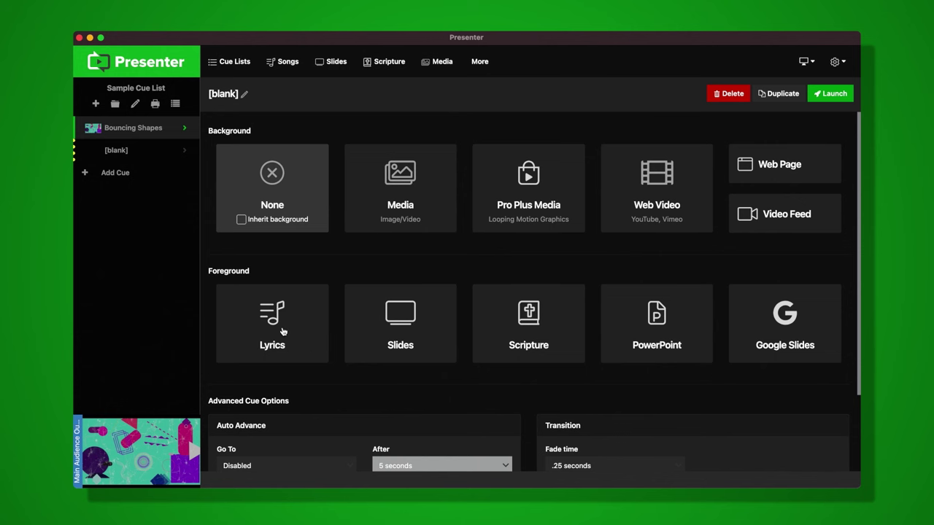
pyautogui.click(282, 331)
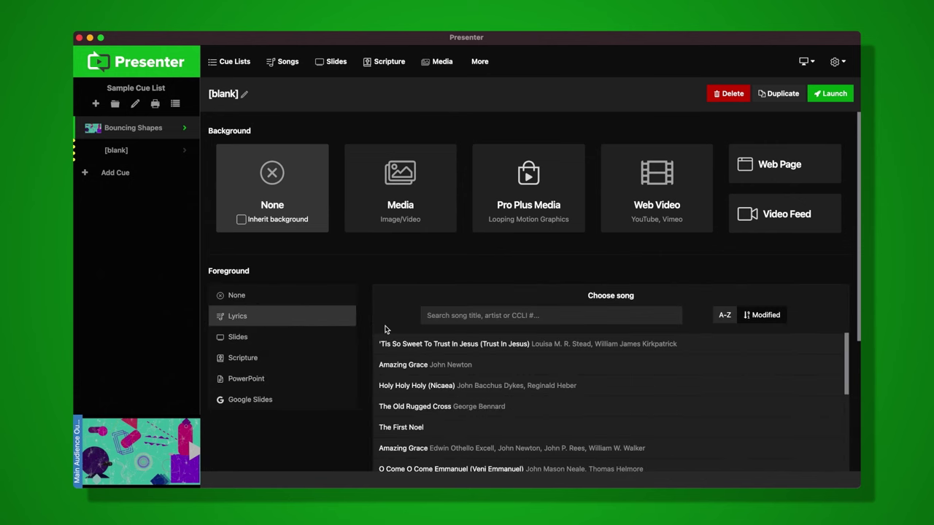
pyautogui.scroll(-2, 385, 330)
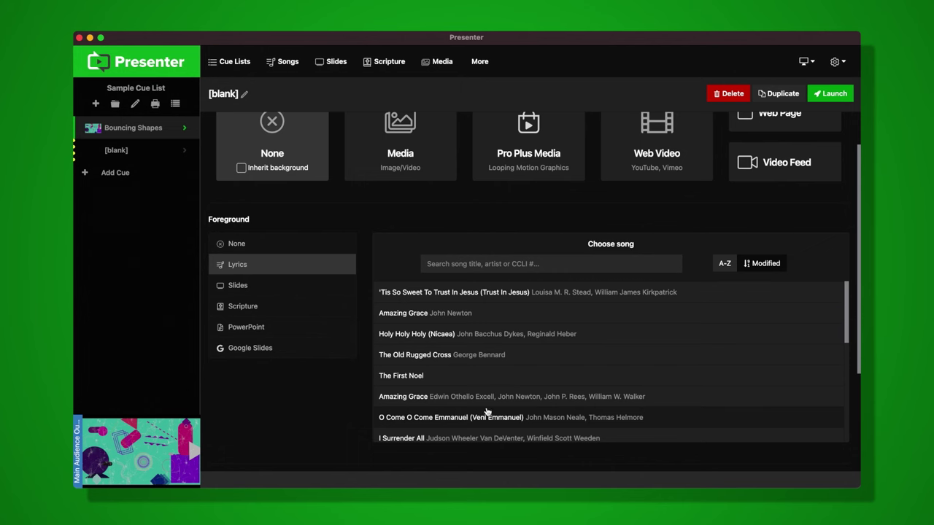
pyautogui.scroll(-6, 464, 414)
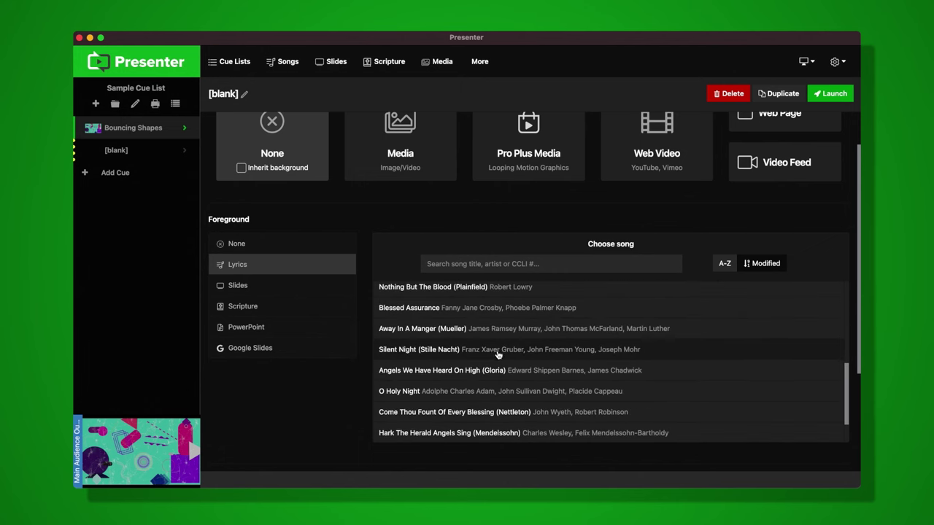
pyautogui.scroll(6, 497, 354)
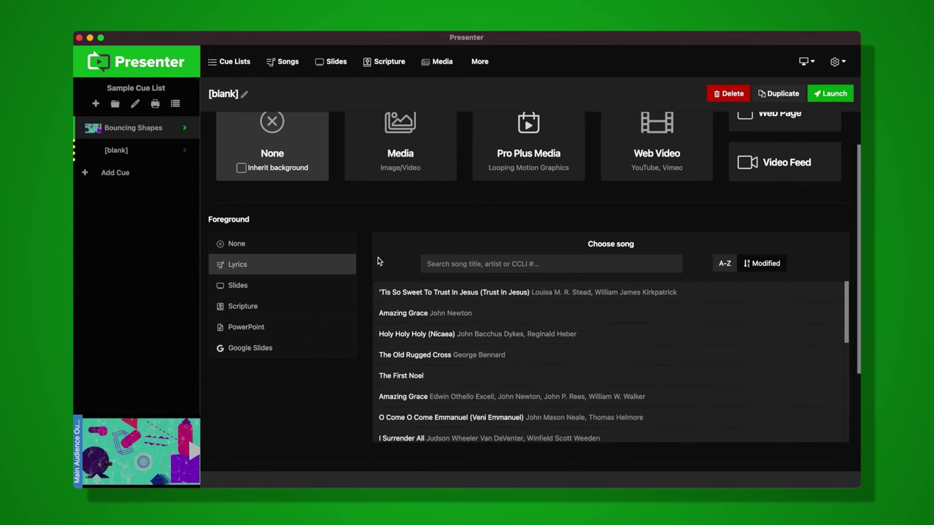
# Search the Songs library and SongSelect for "mighty".
pyautogui.click(283, 73)
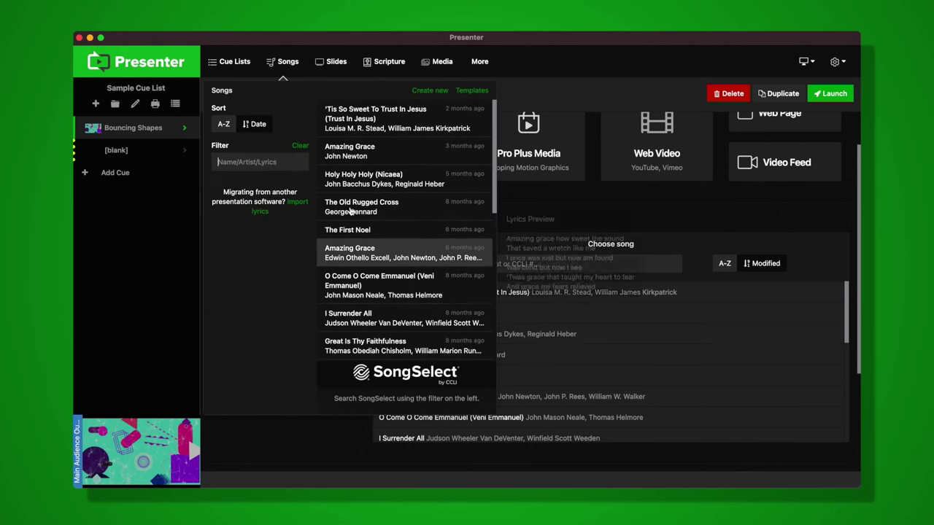
pyautogui.moveTo(414, 249)
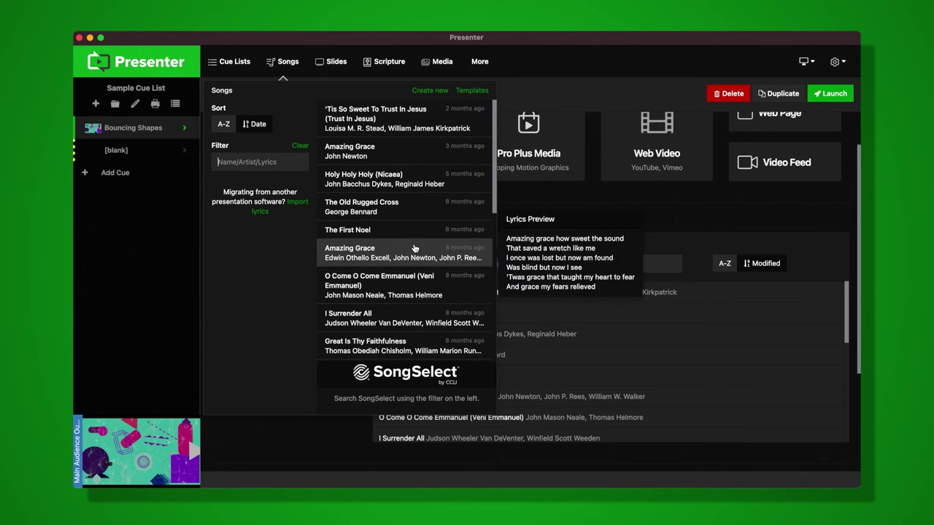
pyautogui.click(286, 159)
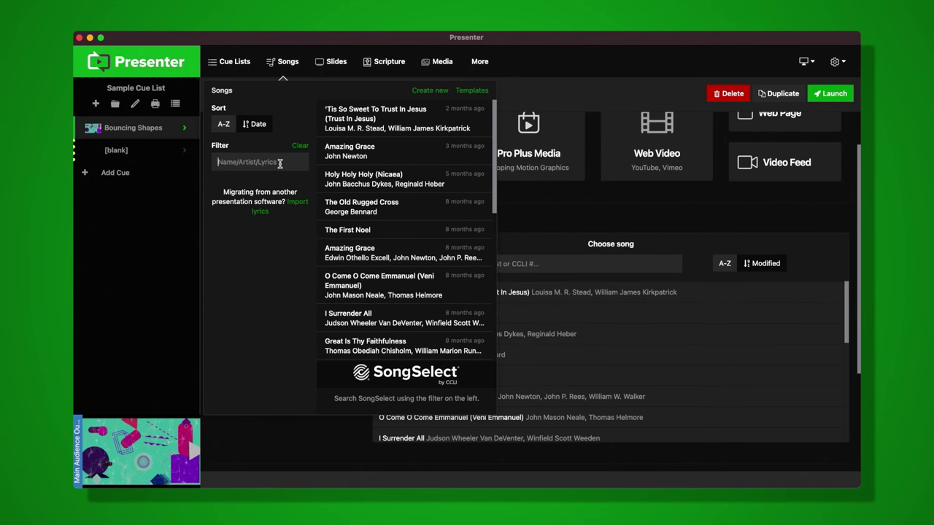
pyautogui.write('mighty')
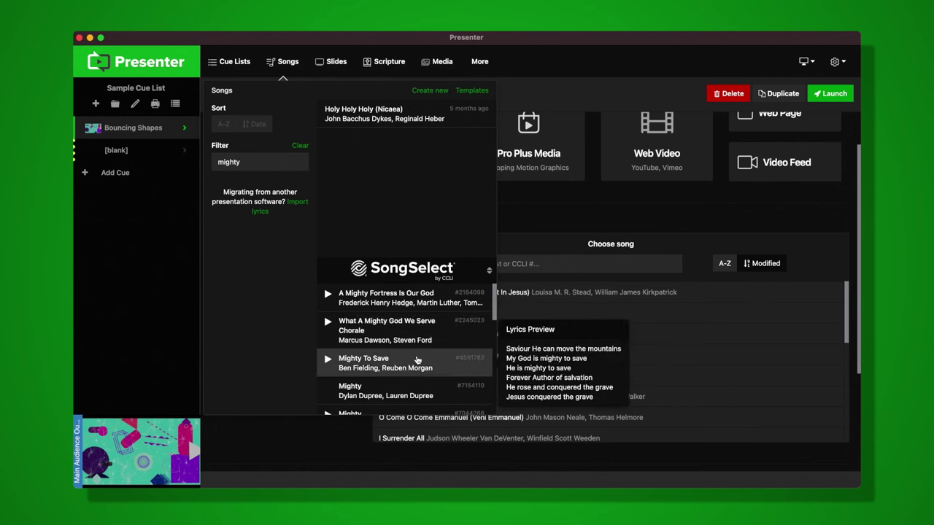
# Import "A Mighty Fortress Is Our God" from SongSelect into the song library and return to the blank cue.
pyautogui.moveTo(411, 310)
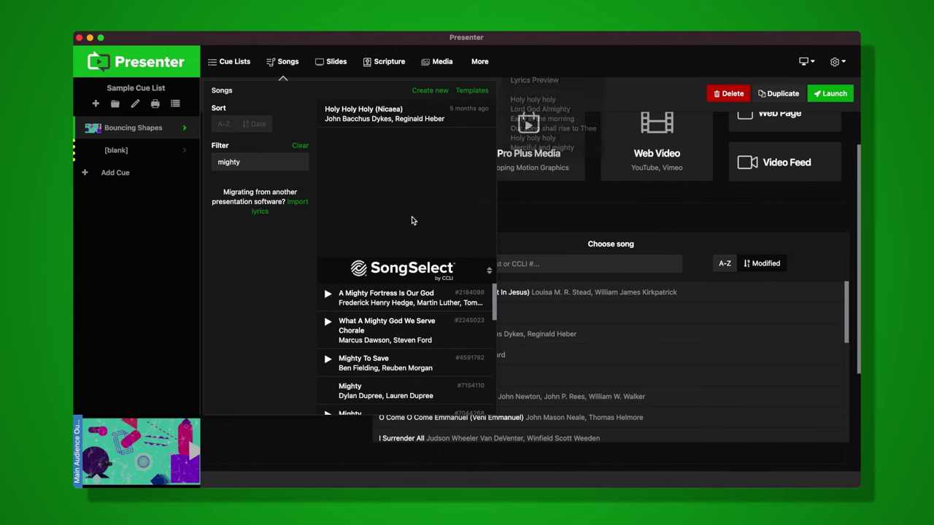
pyautogui.moveTo(394, 110)
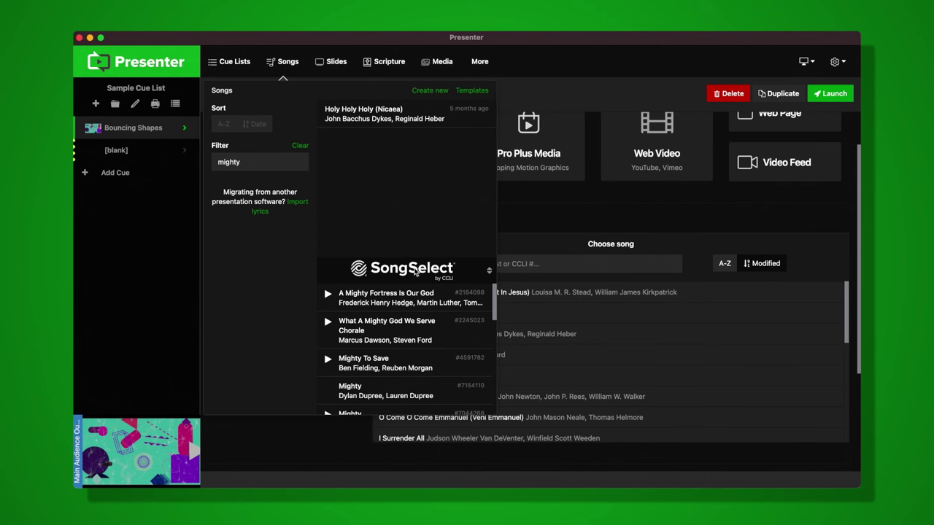
pyautogui.click(408, 305)
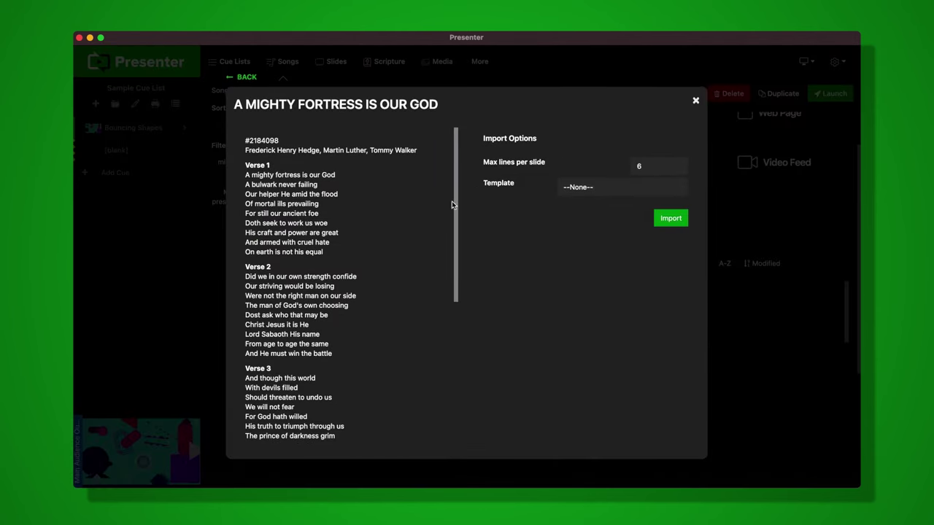
pyautogui.moveTo(458, 202)
pyautogui.mouseDown()
pyautogui.moveTo(460, 347)
pyautogui.moveTo(458, 208)
pyautogui.mouseUp()
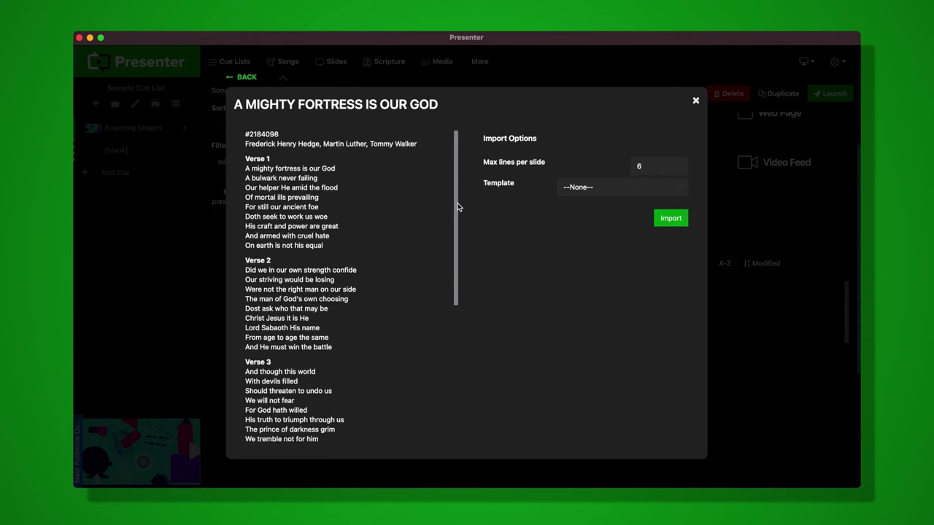
pyautogui.click(673, 216)
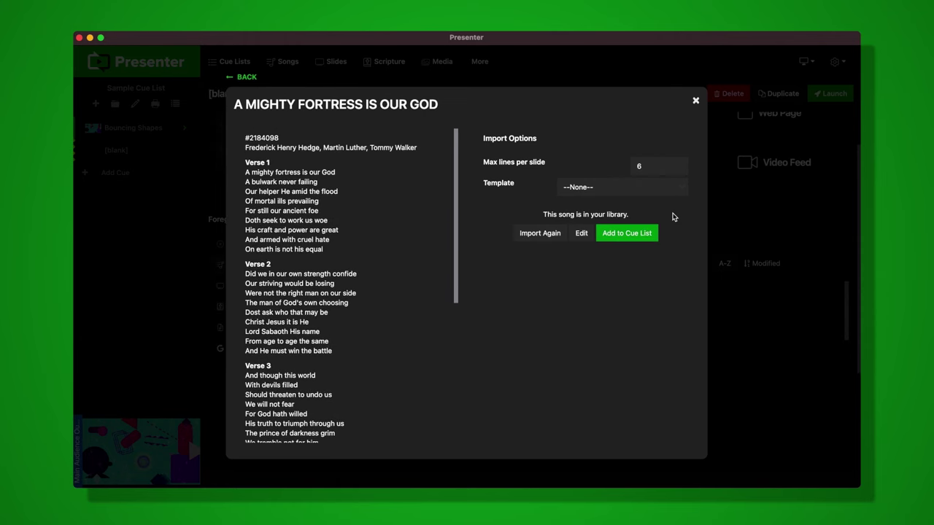
pyautogui.click(695, 103)
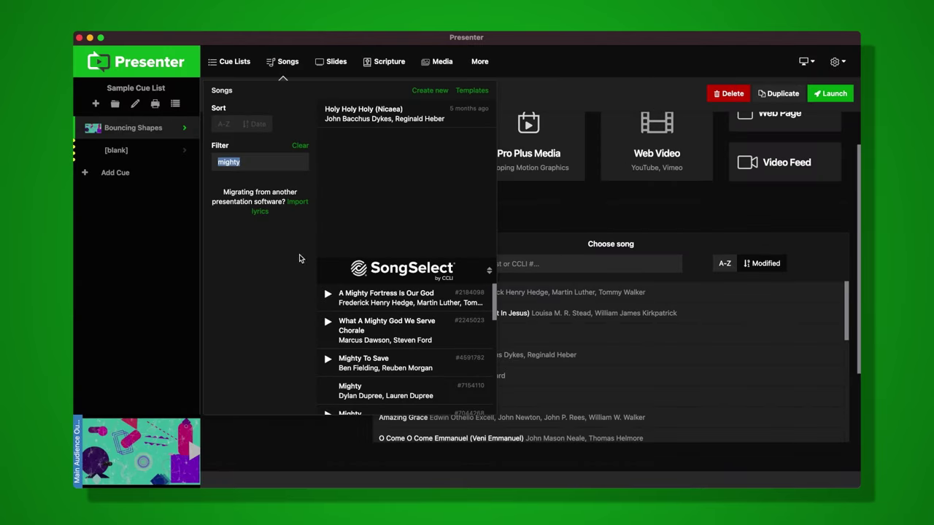
pyautogui.click(556, 238)
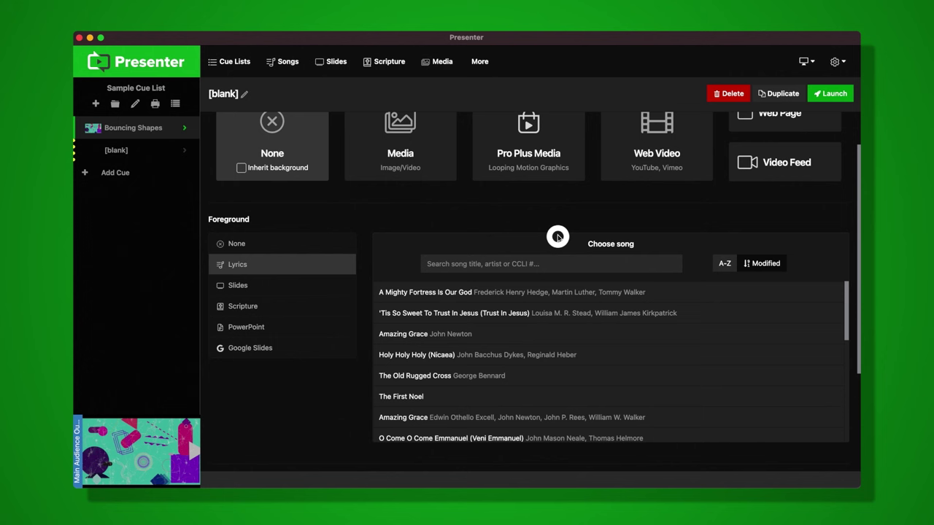
# Find "mighty" in the song list and assign "A Mighty Fortress Is Our God" to the blank lyrics cue.
pyautogui.click(459, 267)
pyautogui.write('mighty')
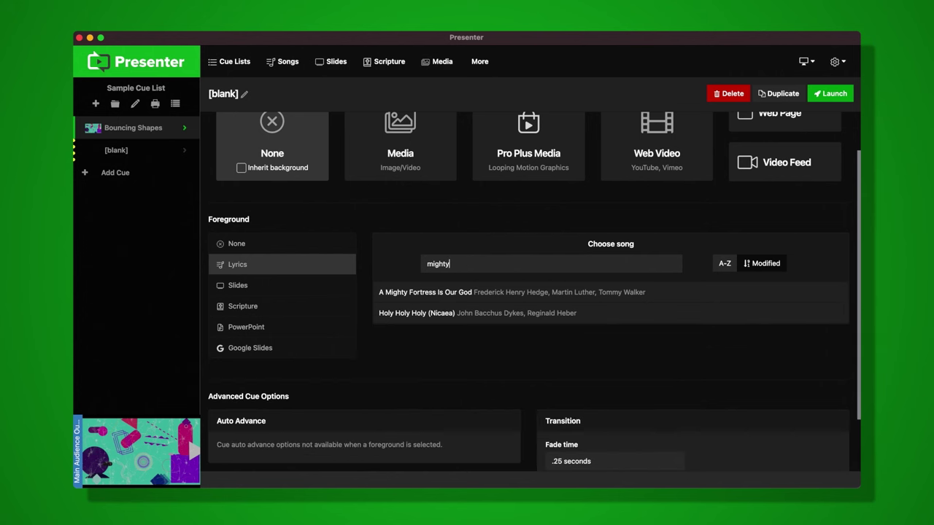
pyautogui.click(677, 294)
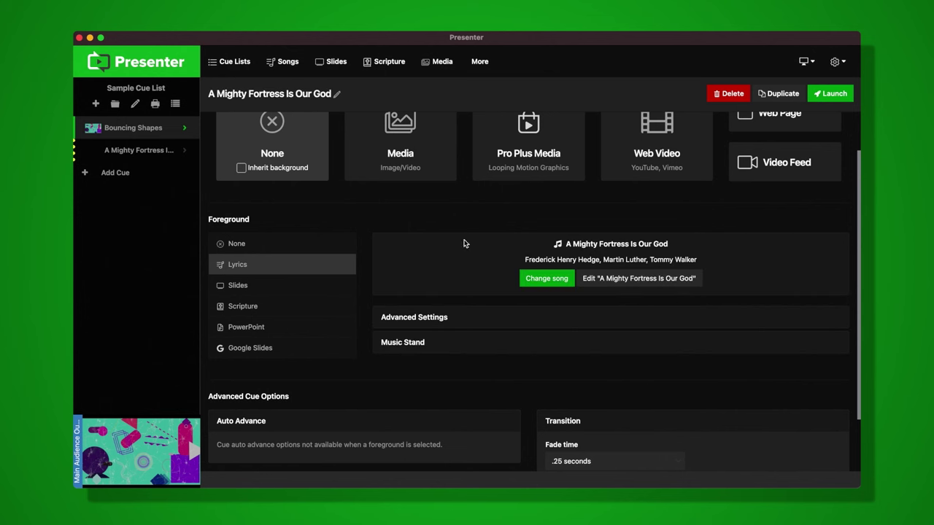
pyautogui.scroll(3, 547, 269)
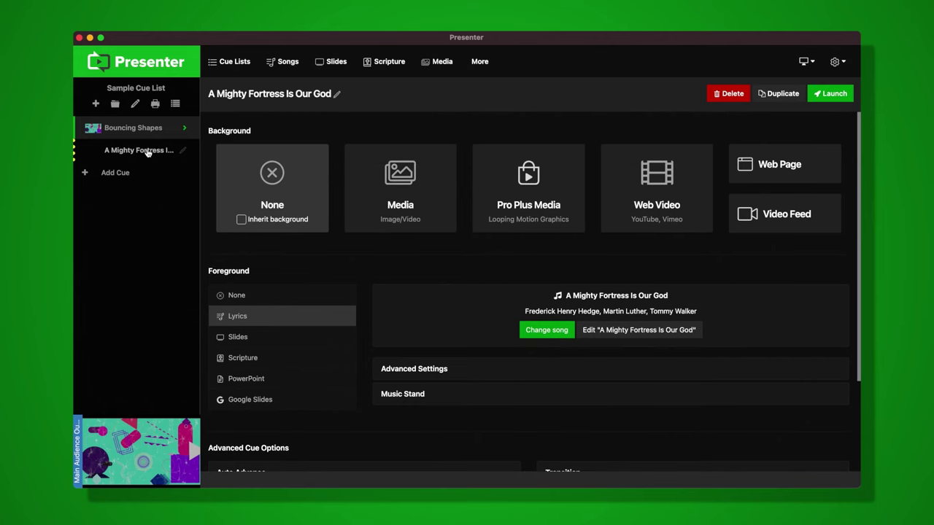
# Launch the "A Mighty Fortress Is Our God" cue and display its Verse 1a, 2b, 2a and 3b slides, ending on Verse 2b.
pyautogui.click(834, 95)
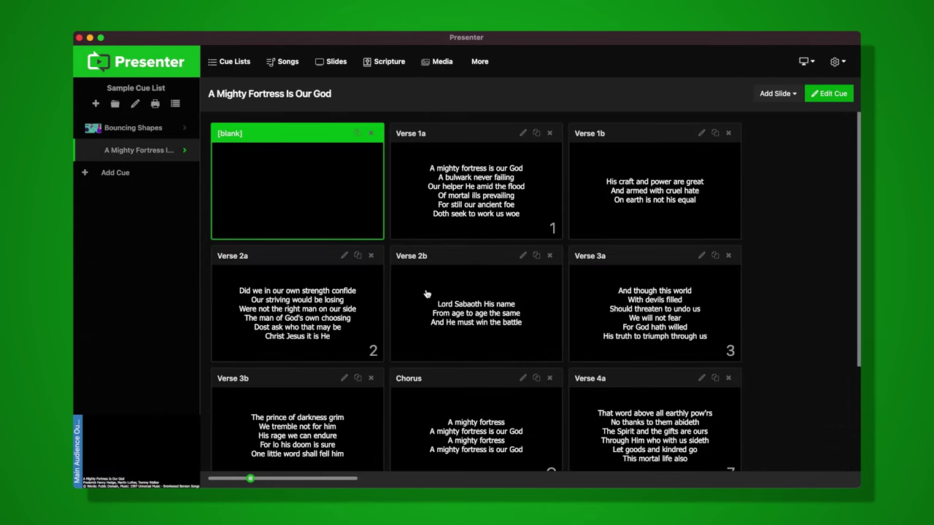
pyautogui.scroll(-5, 432, 296)
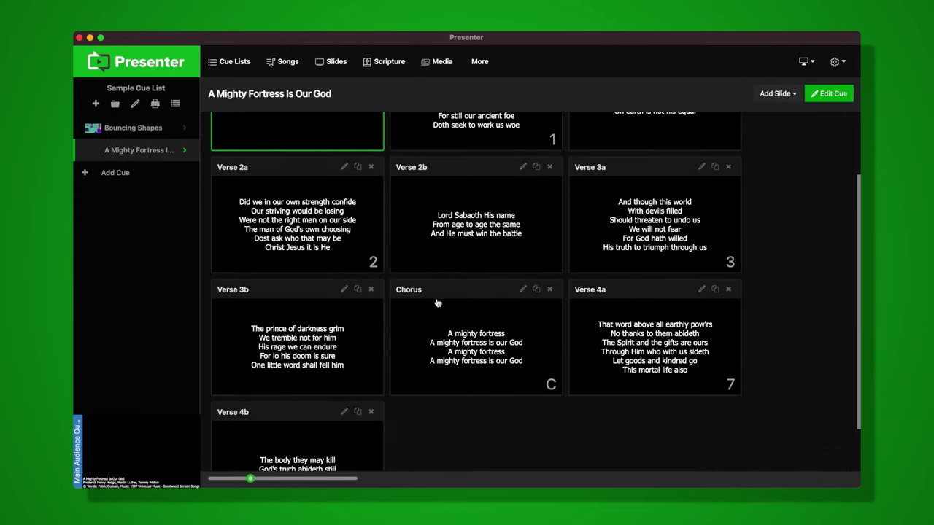
pyautogui.scroll(5, 438, 305)
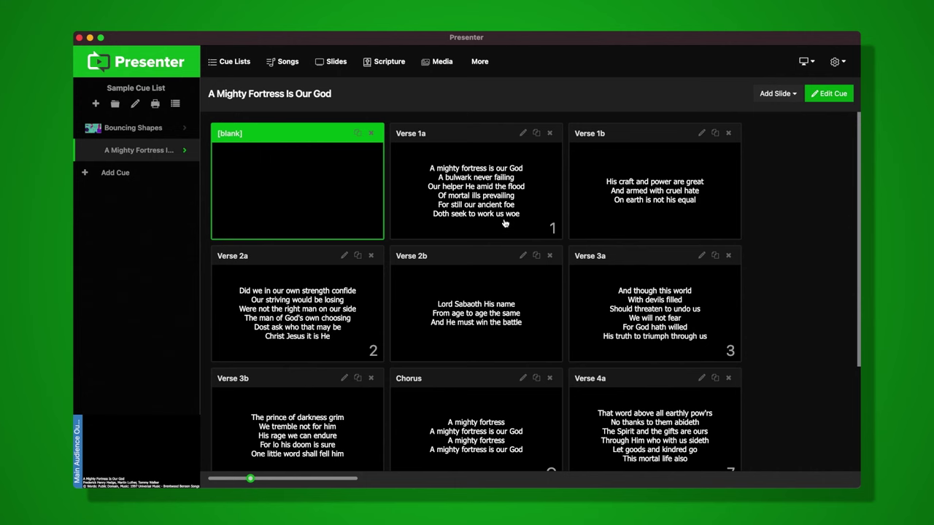
pyautogui.click(504, 223)
pyautogui.click(445, 317)
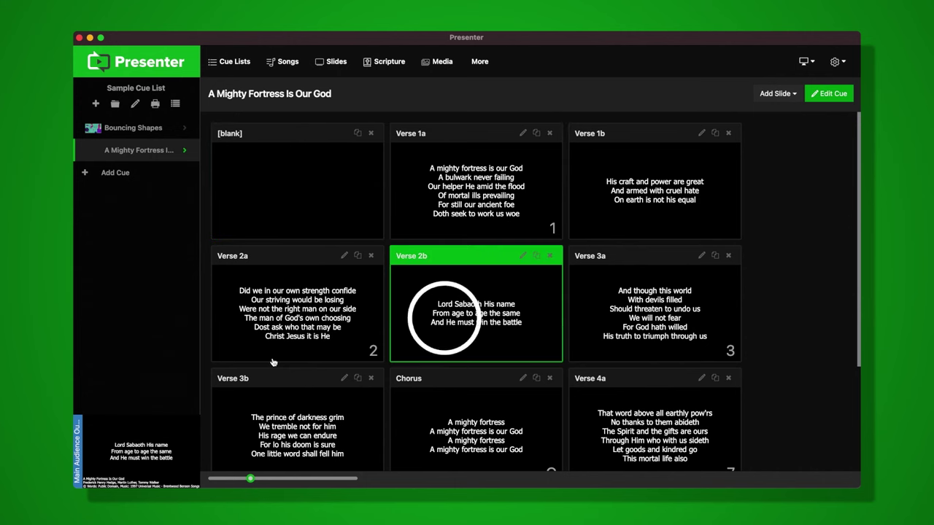
pyautogui.click(327, 311)
pyautogui.click(315, 433)
pyautogui.click(480, 315)
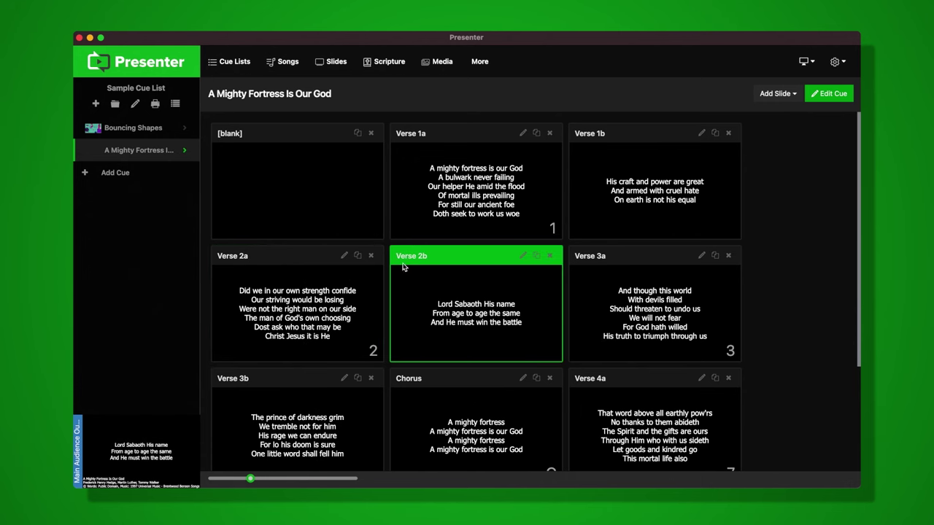
# Edit the "A Mighty Fortress Is Our God" cue to use Bokeh Holiday 06 from the media library as its background.
pyautogui.rightClick(140, 150)
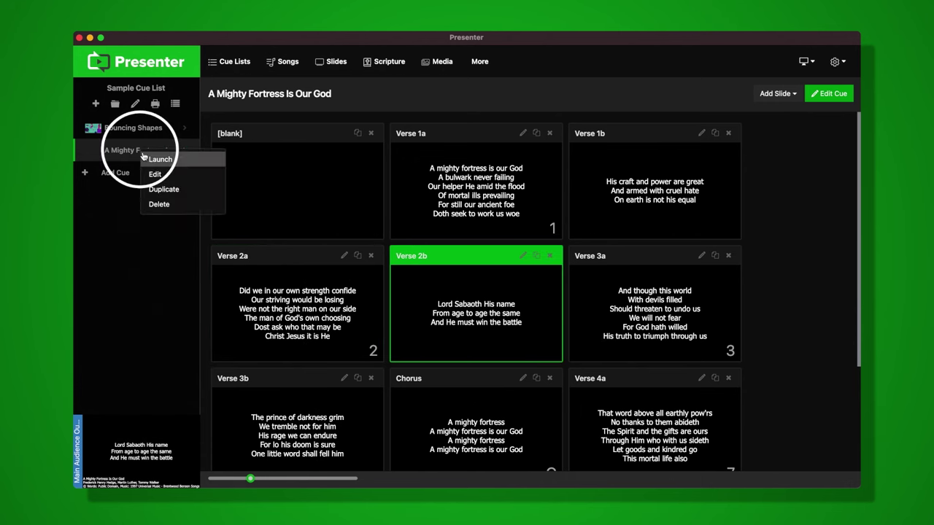
pyautogui.click(174, 175)
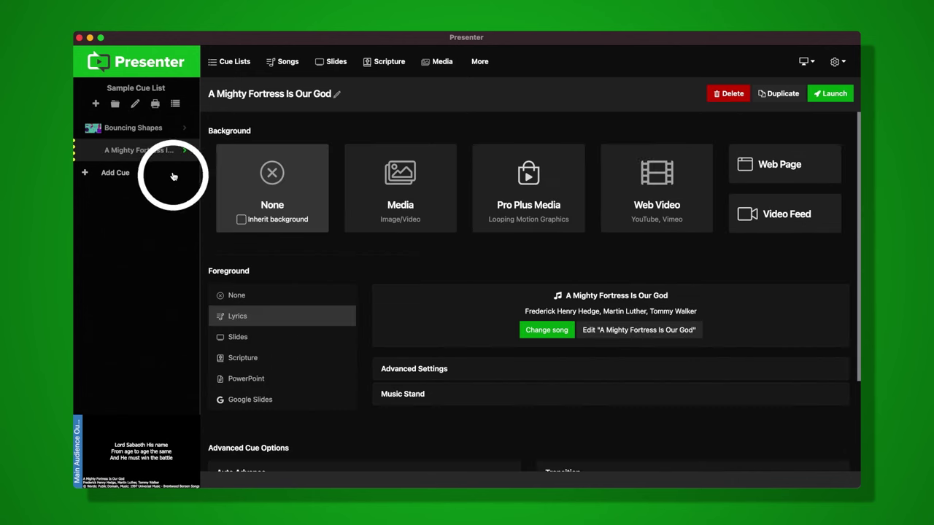
pyautogui.click(387, 175)
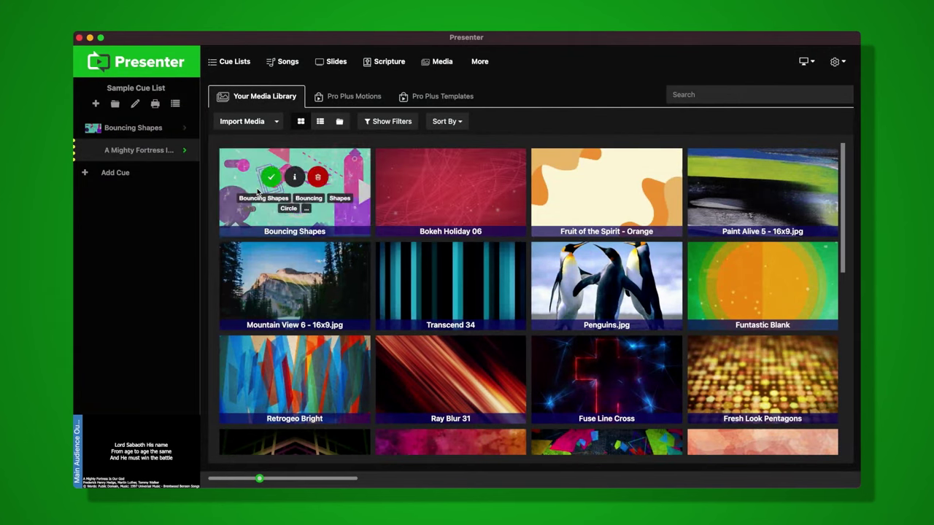
pyautogui.moveTo(299, 189)
pyautogui.click(429, 181)
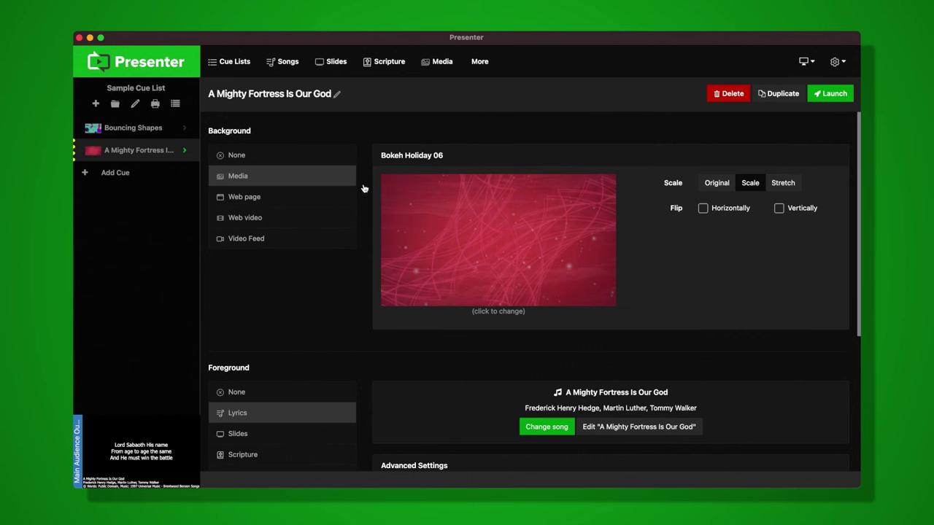
pyautogui.scroll(-5, 859, 237)
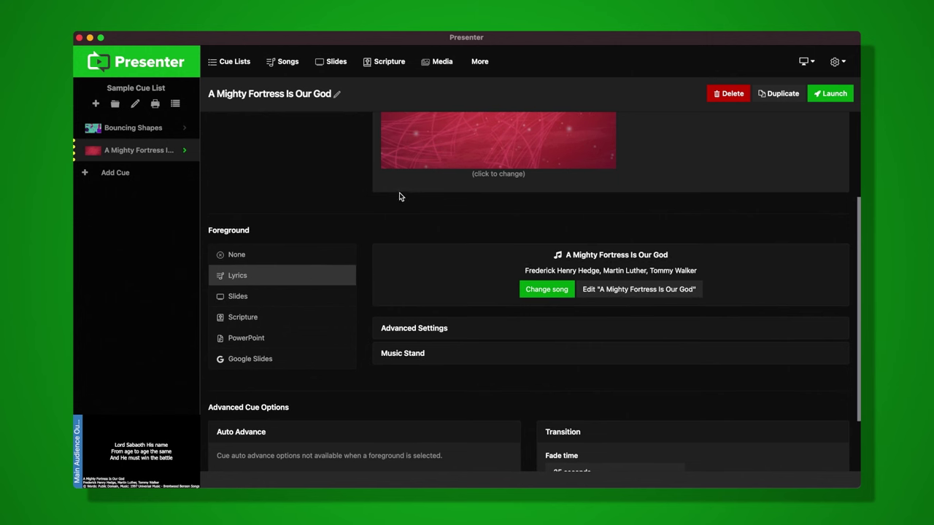
# Relaunch the lyrics cue with its new background and display the Verse 1a, Verse 2a and Verse 2b slides.
pyautogui.moveTo(128, 150)
pyautogui.click(128, 150)
pyautogui.click(449, 183)
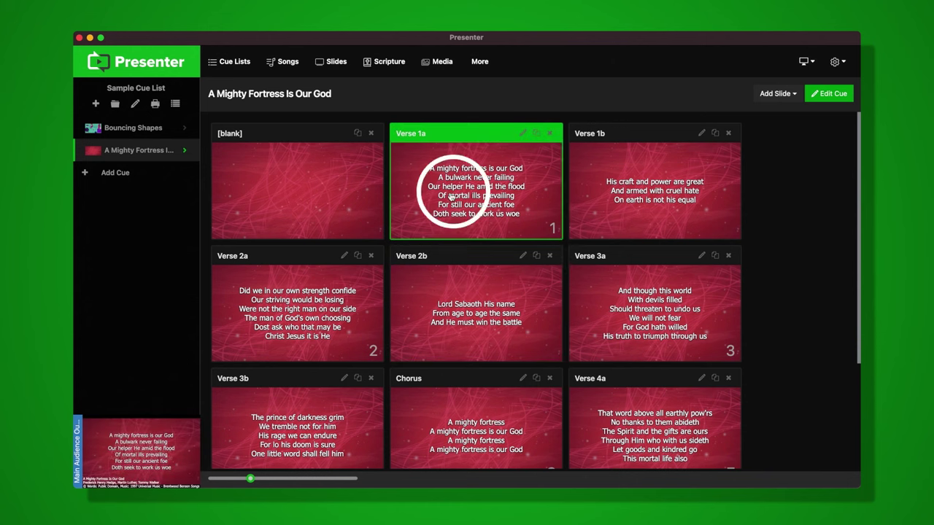
pyautogui.click(352, 305)
pyautogui.click(464, 315)
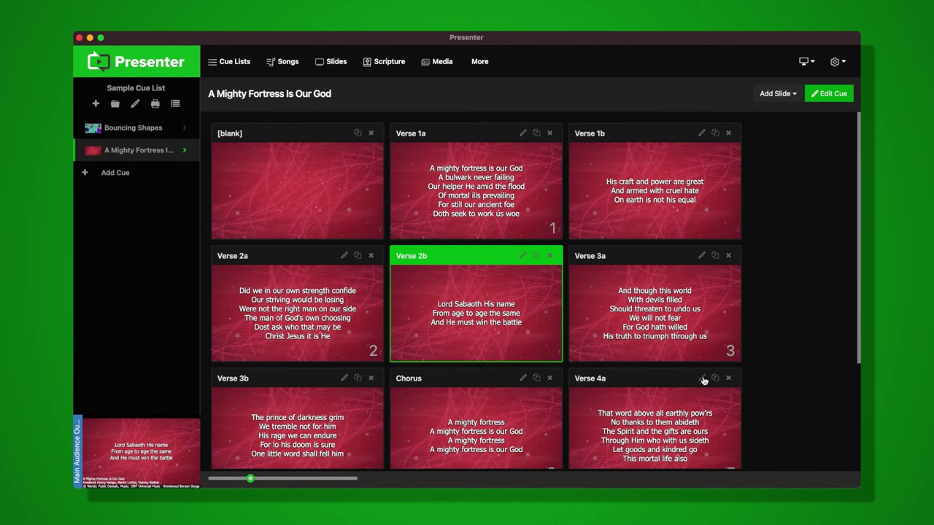
# Filter the song library by "mighty" and open "A Mighty Fortress Is Our God" in the song editor.
pyautogui.click(289, 63)
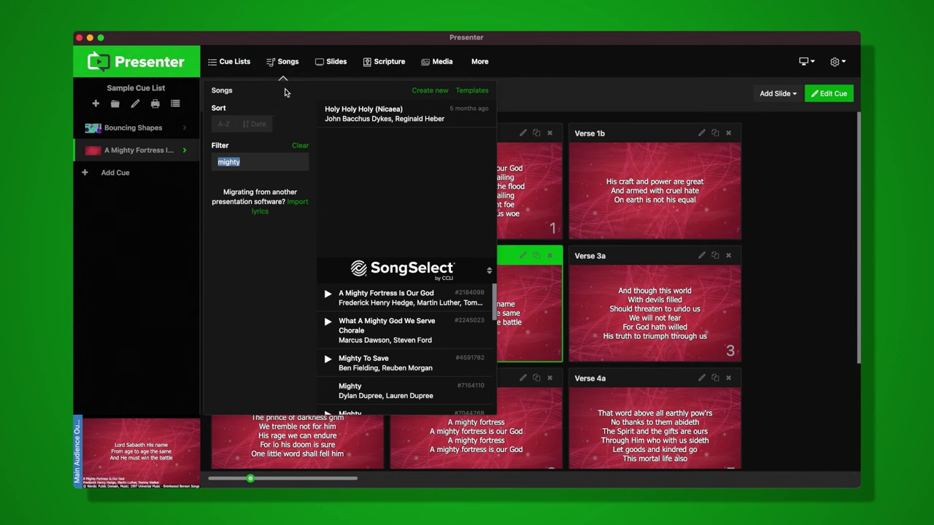
pyautogui.click(250, 161)
pyautogui.press('Return')
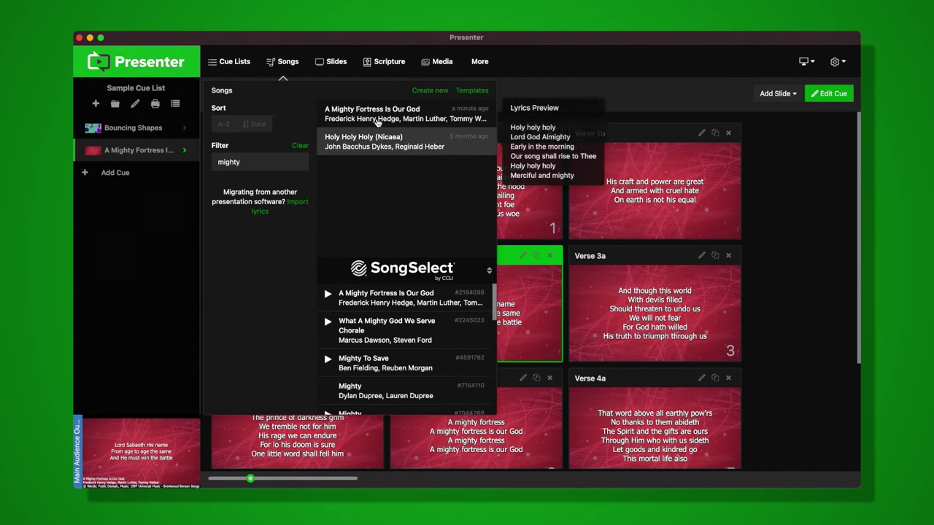
pyautogui.moveTo(385, 118)
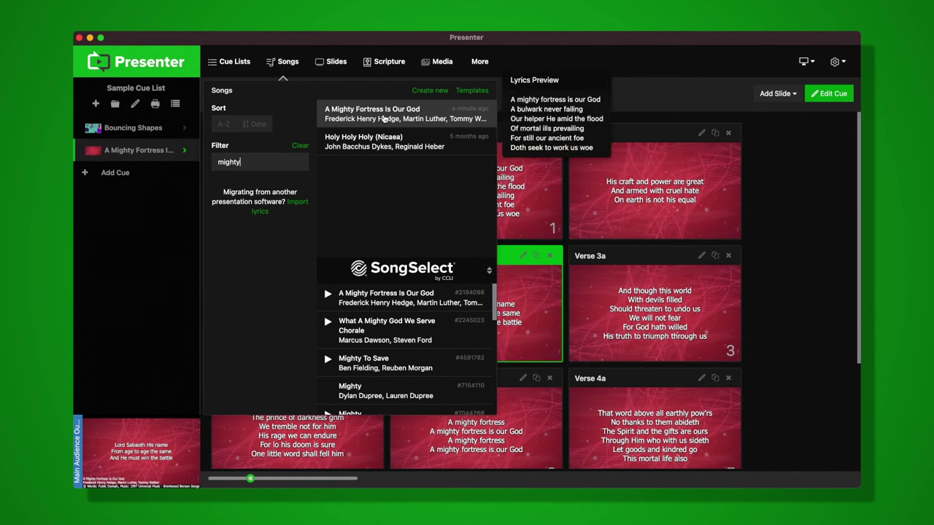
pyautogui.click(426, 117)
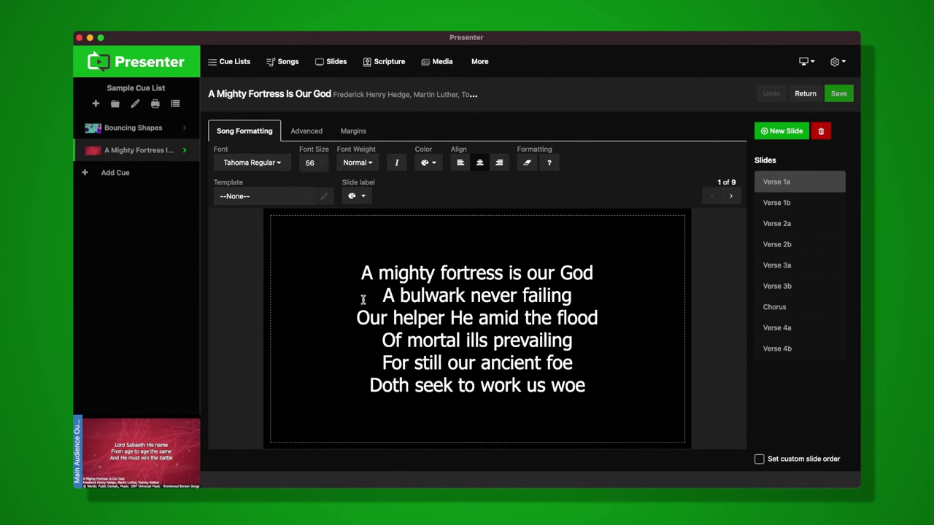
# Look through the song's slides from Verse 1b to Verse 4b and return to Verse 3a.
pyautogui.click(802, 205)
pyautogui.click(801, 225)
pyautogui.click(799, 245)
pyautogui.click(799, 266)
pyautogui.click(798, 286)
pyautogui.click(799, 307)
pyautogui.click(799, 328)
pyautogui.click(797, 348)
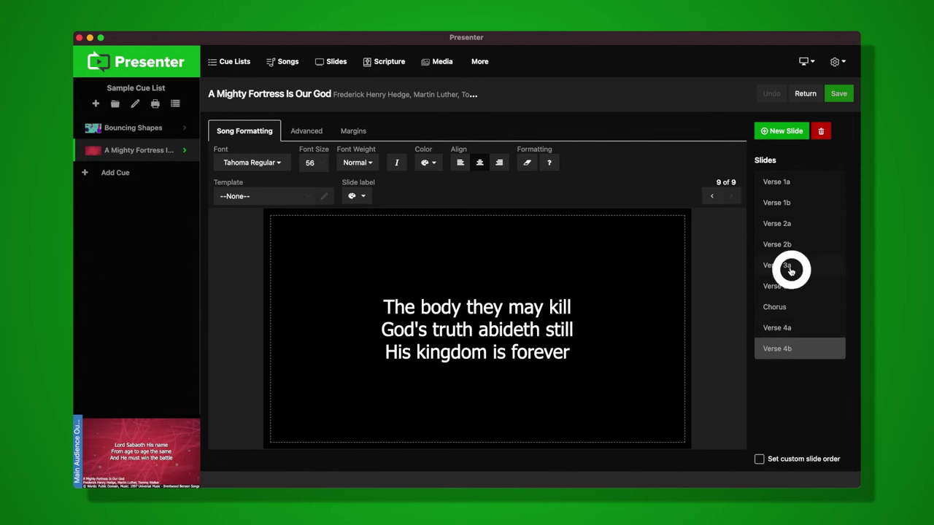
pyautogui.click(792, 267)
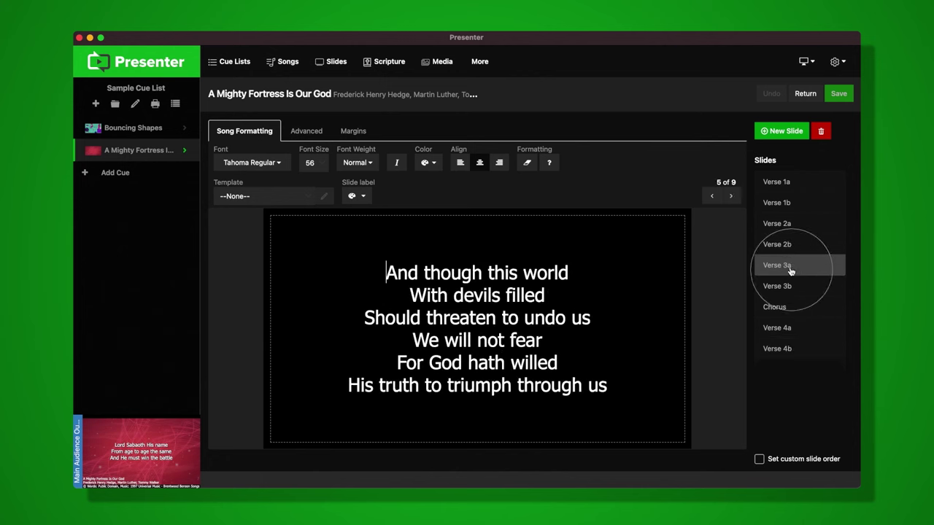
# Try top and bottom vertical alignment on the song lyrics and return them to middle alignment.
pyautogui.click(309, 136)
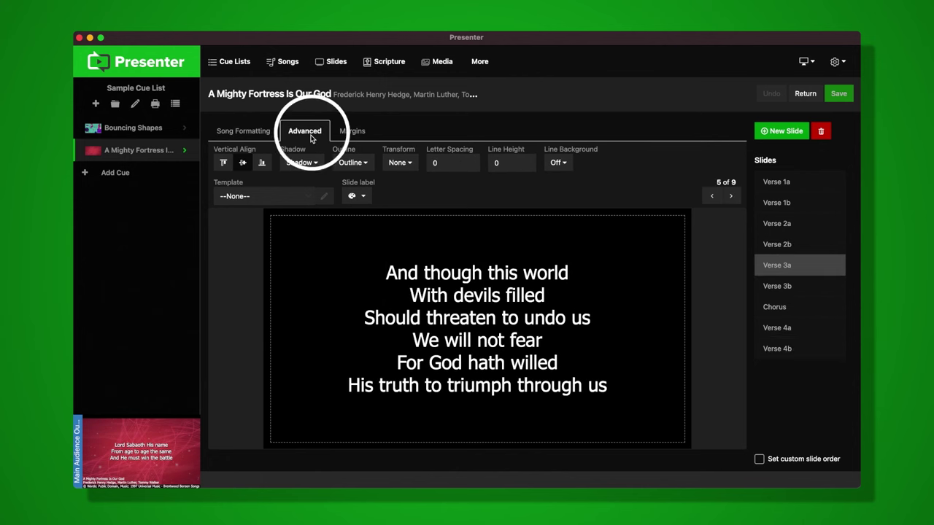
pyautogui.click(224, 164)
pyautogui.click(261, 164)
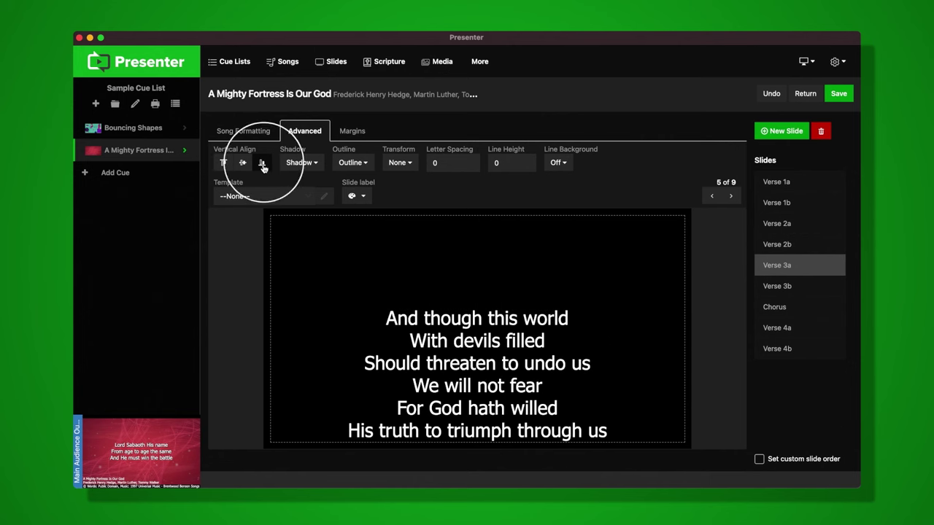
pyautogui.click(244, 163)
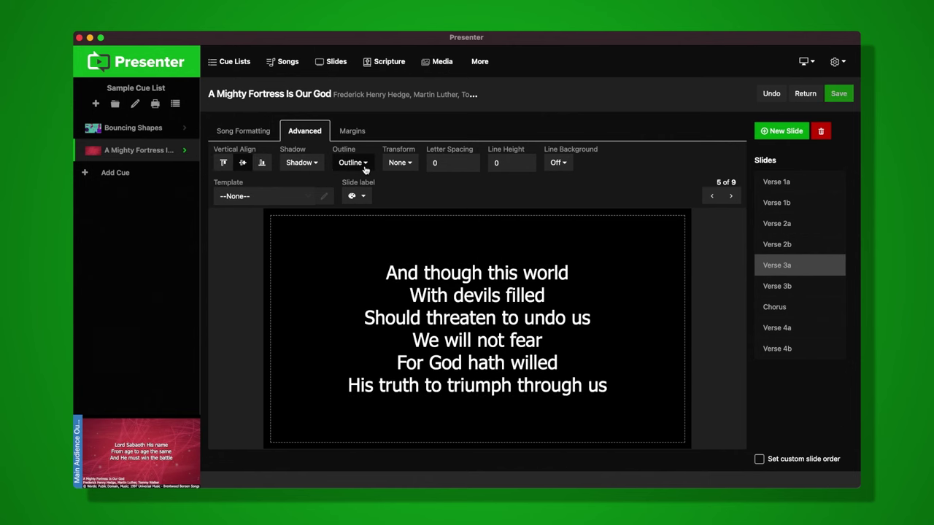
# Try the Upper Case transform on the song lyrics and reopen the transform options to revert it.
pyautogui.click(399, 162)
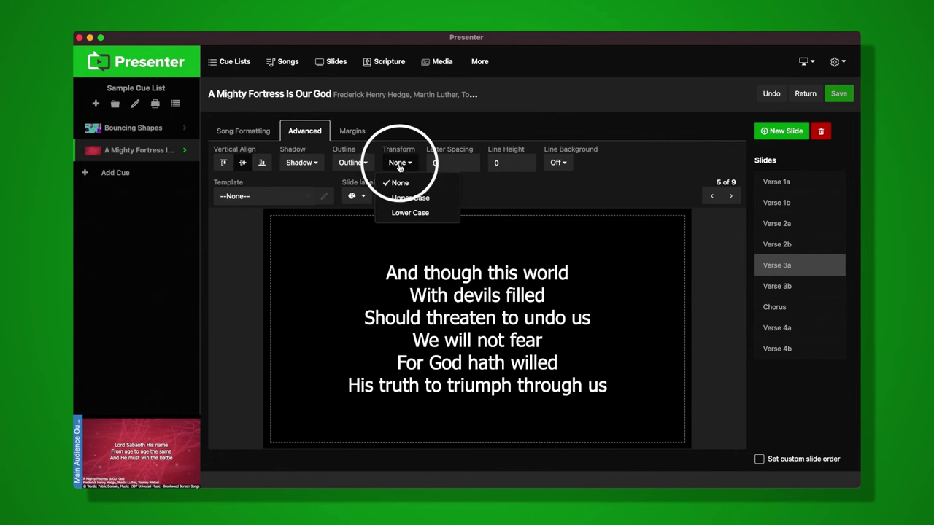
pyautogui.click(410, 198)
pyautogui.click(405, 162)
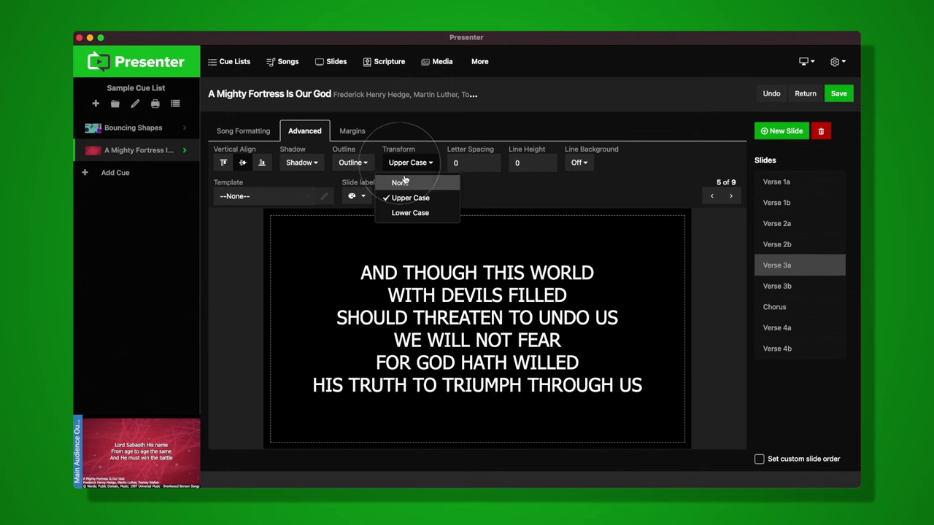
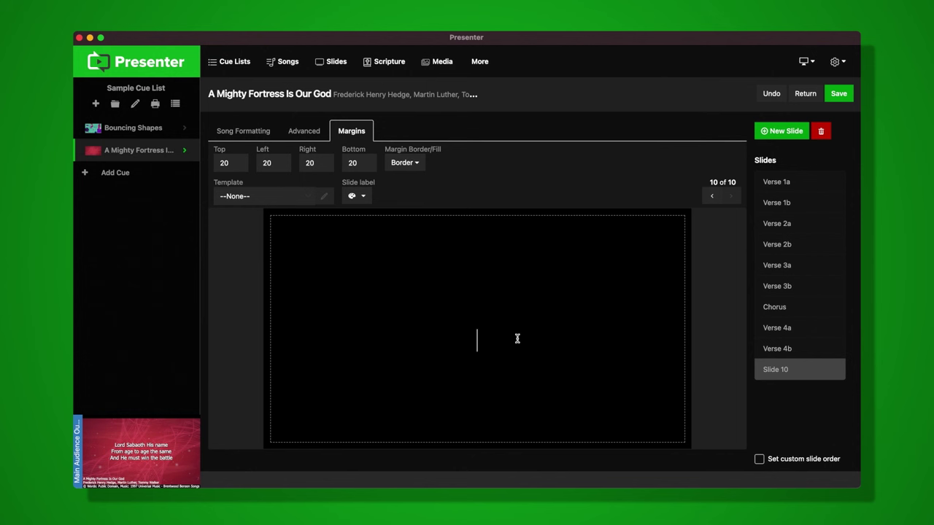
# Enter "Slide 10 lyrics" as the text of the new Slide 10 and save the song.
pyautogui.write('Slide 10 lyrics')
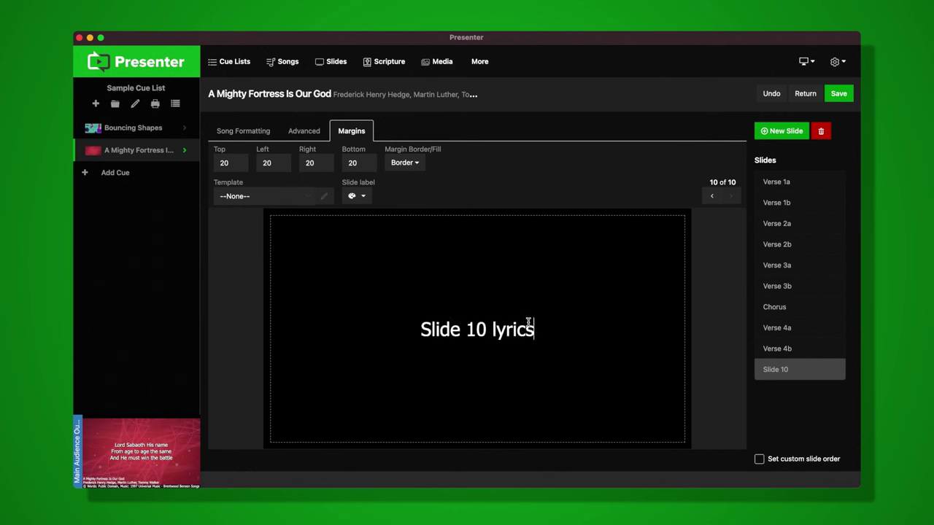
pyautogui.click(841, 94)
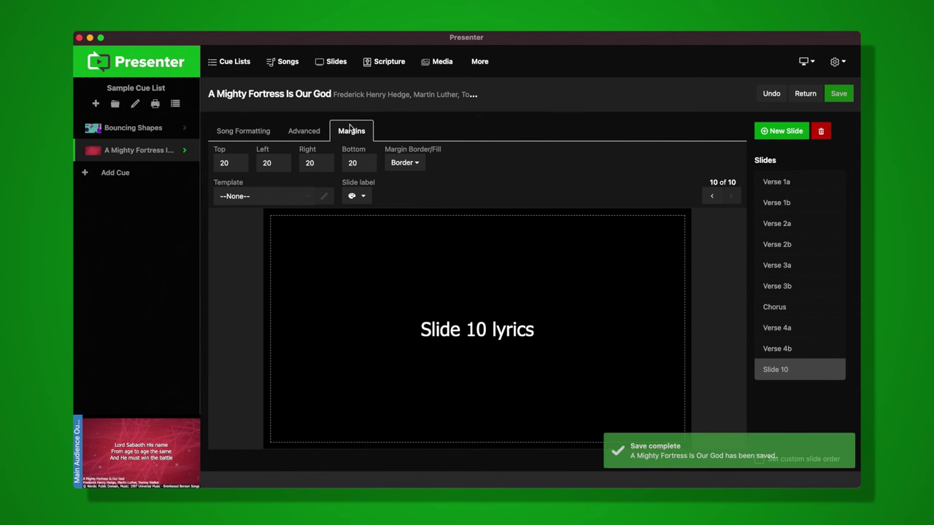
# Return to the "A Mighty Fortress Is Our God" cue and display Slide 10 on the audience output.
pyautogui.click(135, 149)
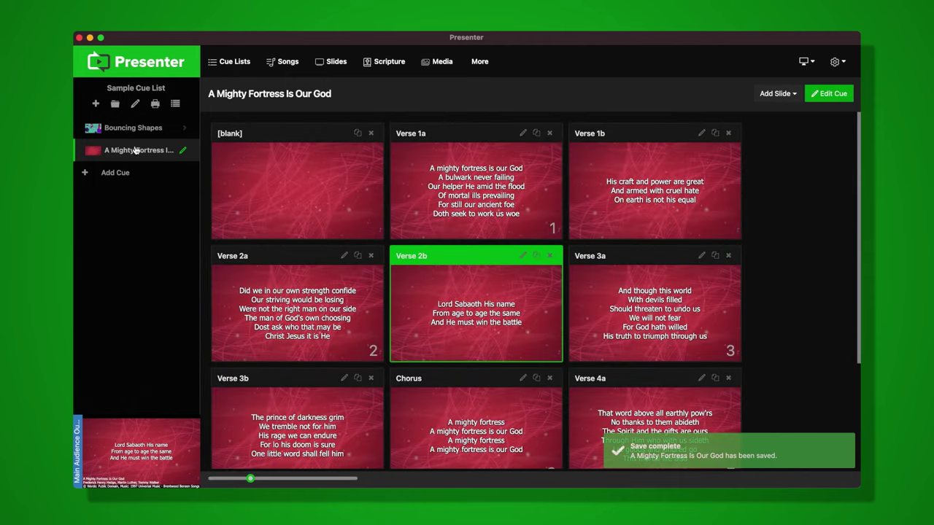
pyautogui.scroll(-3, 401, 251)
pyautogui.click(501, 421)
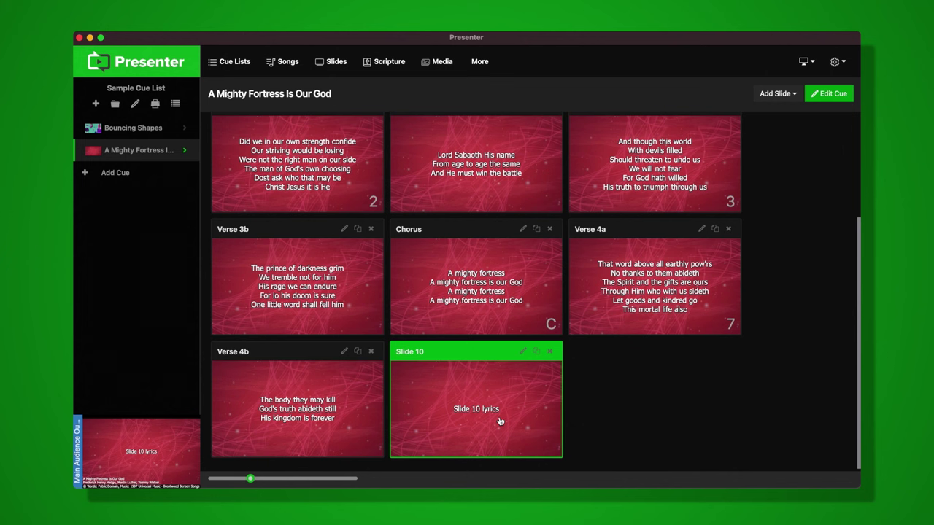
# Turn on custom slide order for the song and sequence Verse 1a, Verse 1b, Chorus, Verse 2a, Verse 2b, Chorus.
pyautogui.click(522, 354)
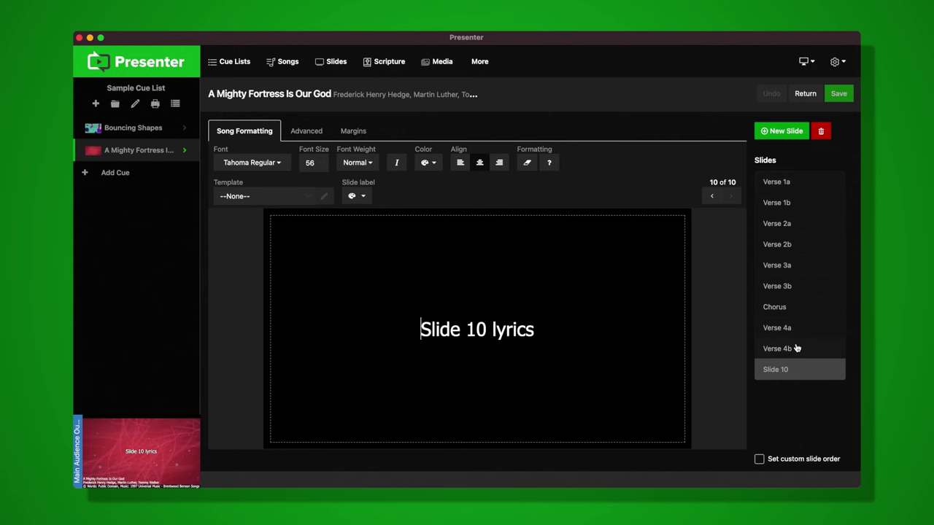
pyautogui.click(808, 465)
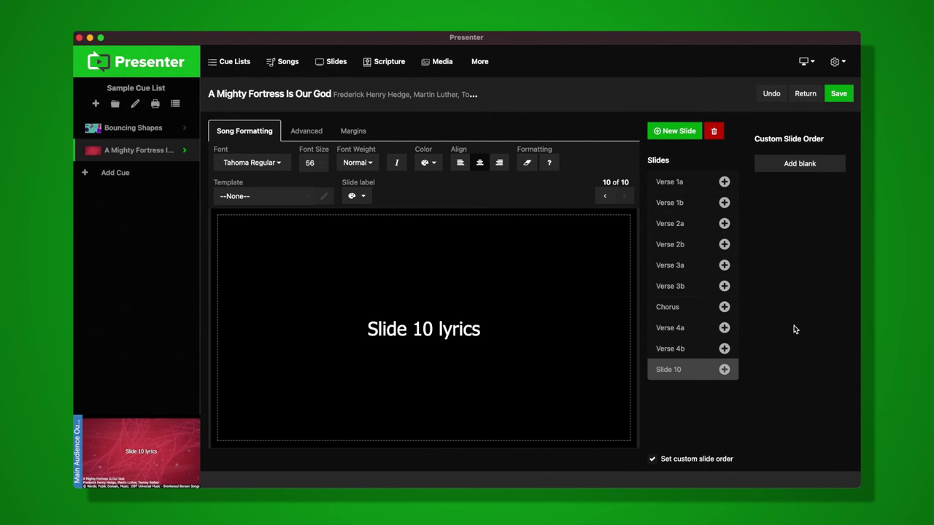
pyautogui.click(724, 182)
pyautogui.click(724, 204)
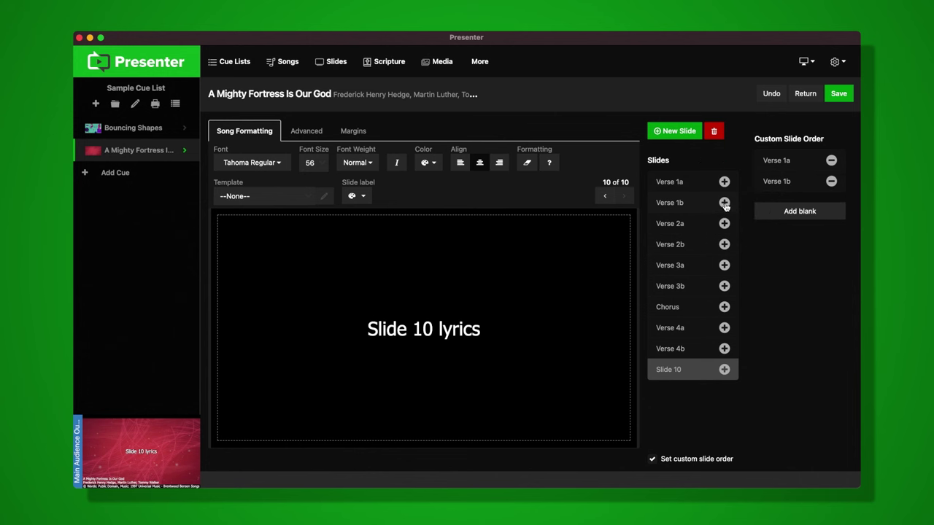
pyautogui.click(724, 307)
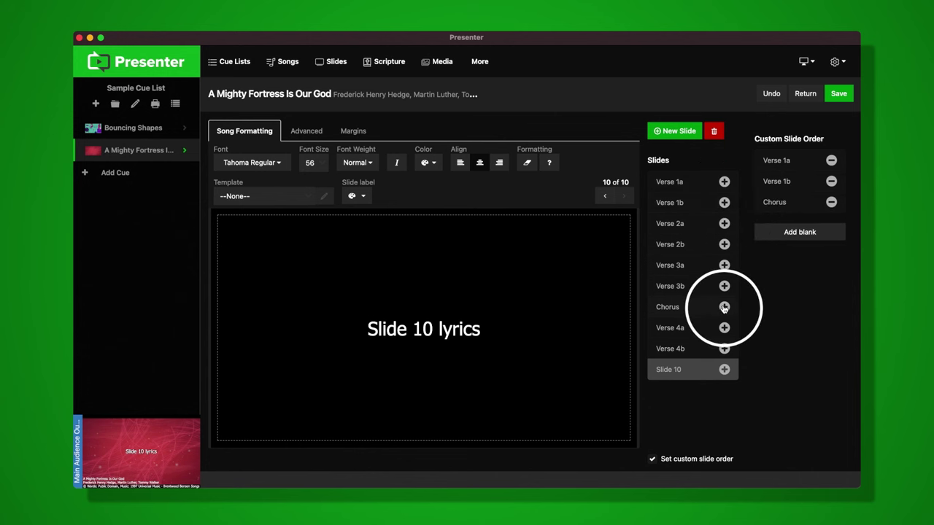
pyautogui.click(724, 223)
pyautogui.click(724, 244)
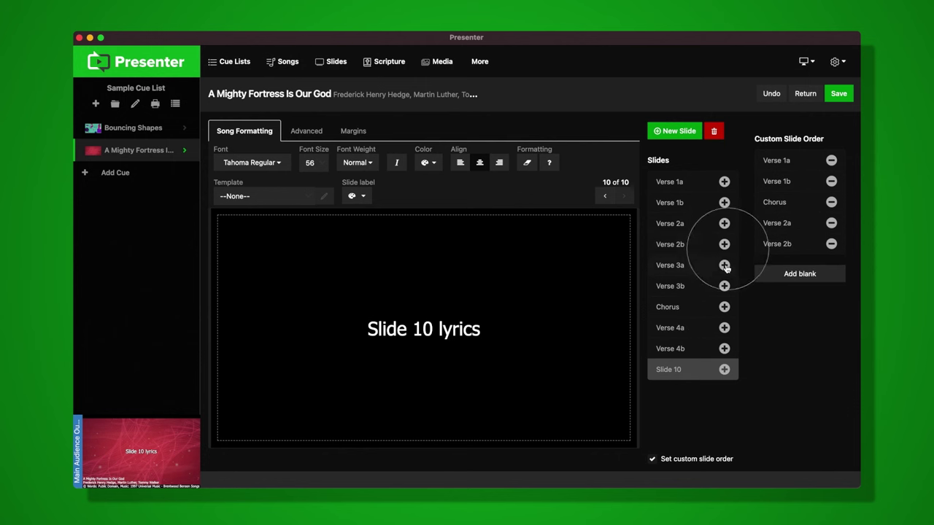
pyautogui.click(724, 307)
# Append Verse 3a, Verse 3b, Chorus, Verse 4a, Verse 4b and Chorus to the custom slide order.
pyautogui.click(723, 266)
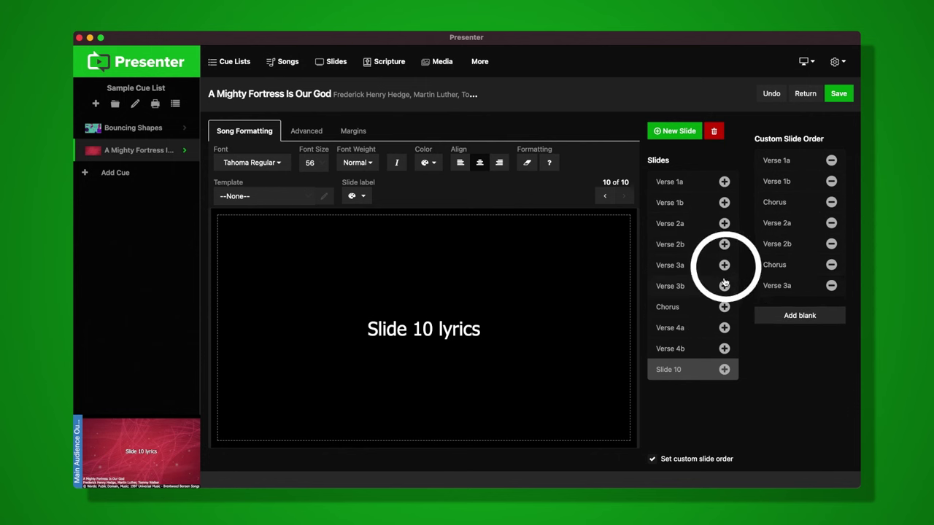
pyautogui.click(723, 286)
pyautogui.click(724, 307)
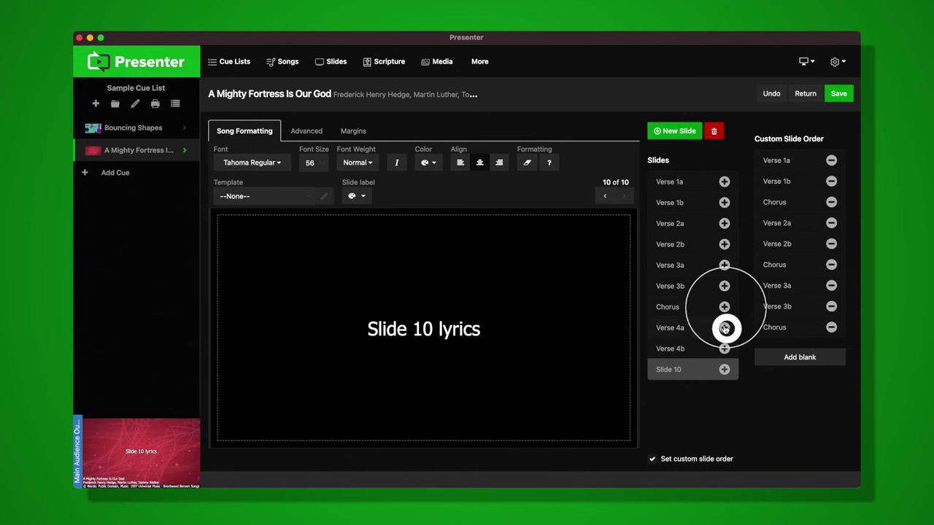
pyautogui.click(723, 328)
pyautogui.click(724, 348)
pyautogui.click(724, 307)
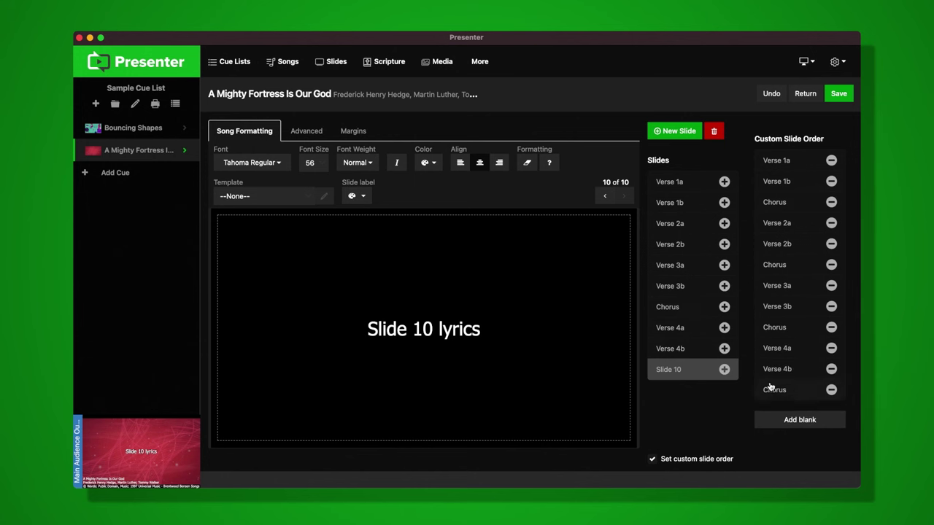
# Try "Extra Line" as a new line below the Chorus slide's first lyric line and remove it again.
pyautogui.click(665, 307)
pyautogui.click(493, 296)
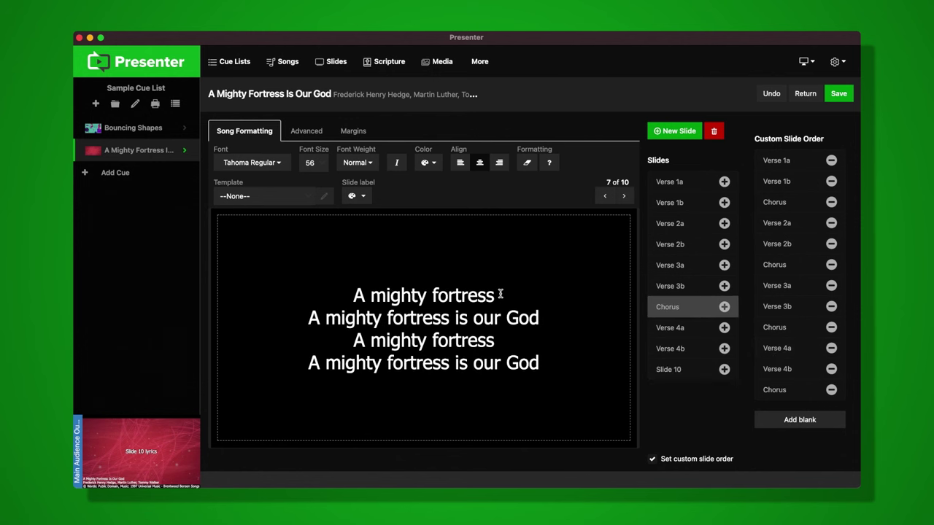
pyautogui.press('Return')
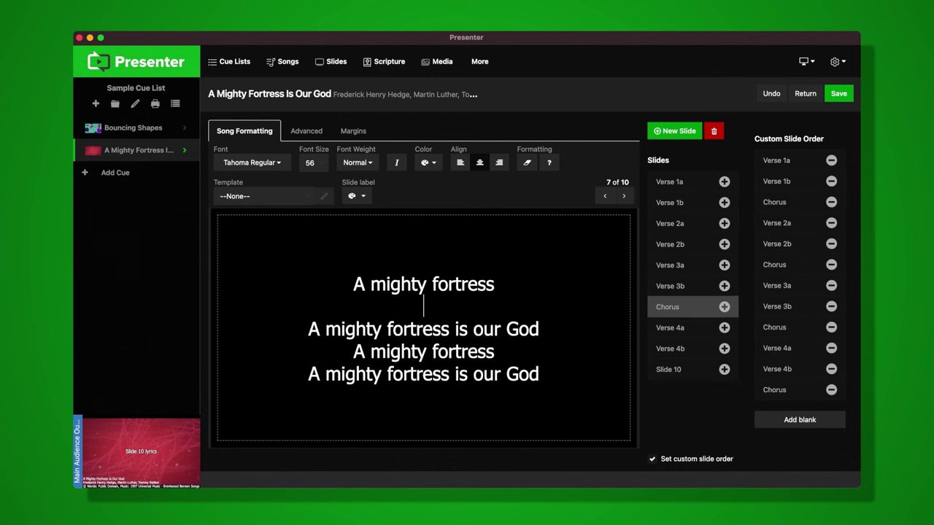
pyautogui.write('Extra Line')
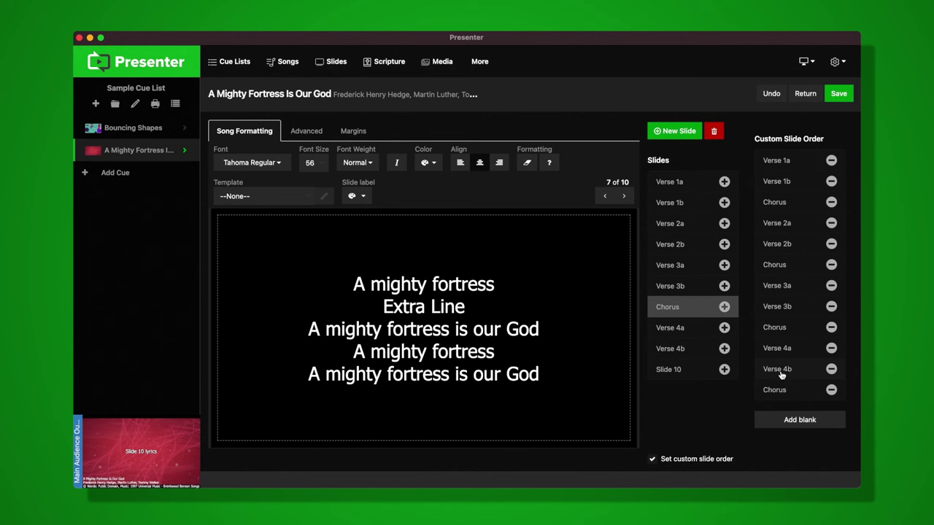
pyautogui.moveTo(479, 307); pyautogui.dragTo(371, 300)
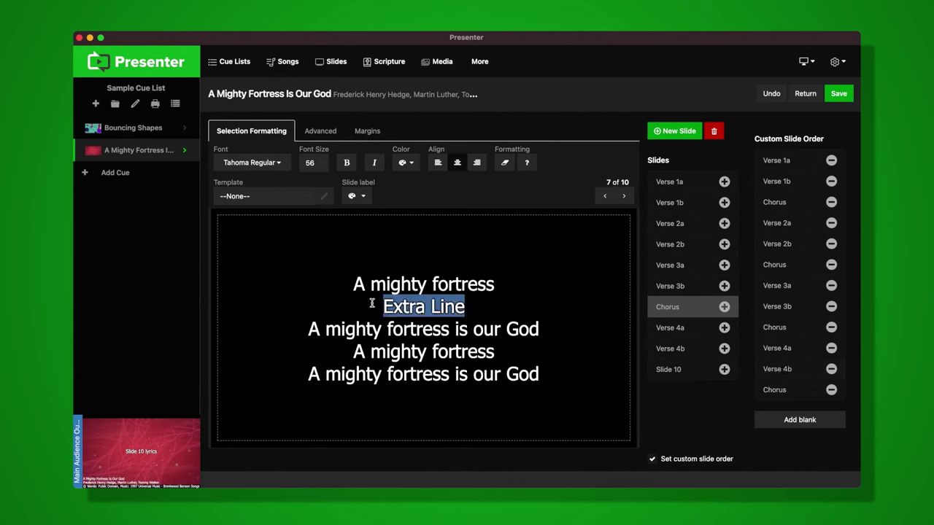
pyautogui.press('BackSpace')
pyautogui.press('BackSpace')
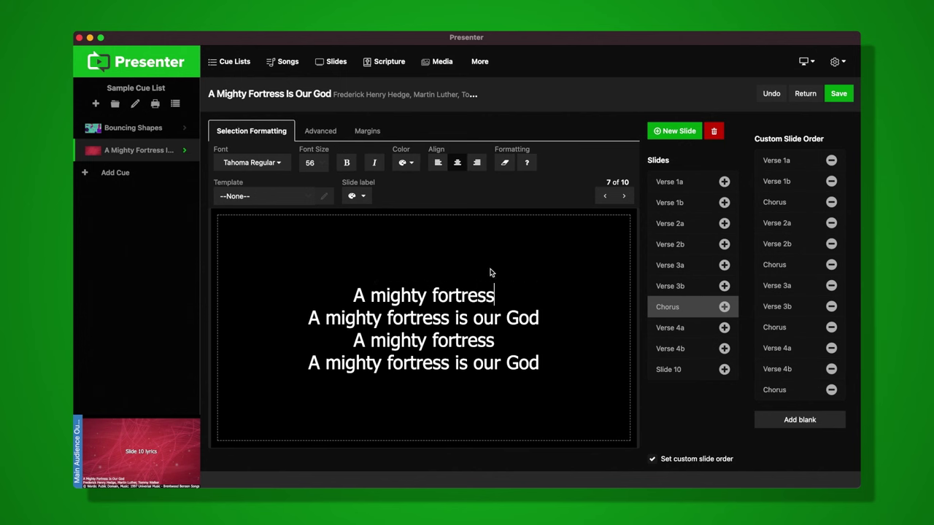
# Save the song and step through its custom order on the audience output from Verse 1a to Verse 4a.
pyautogui.click(844, 95)
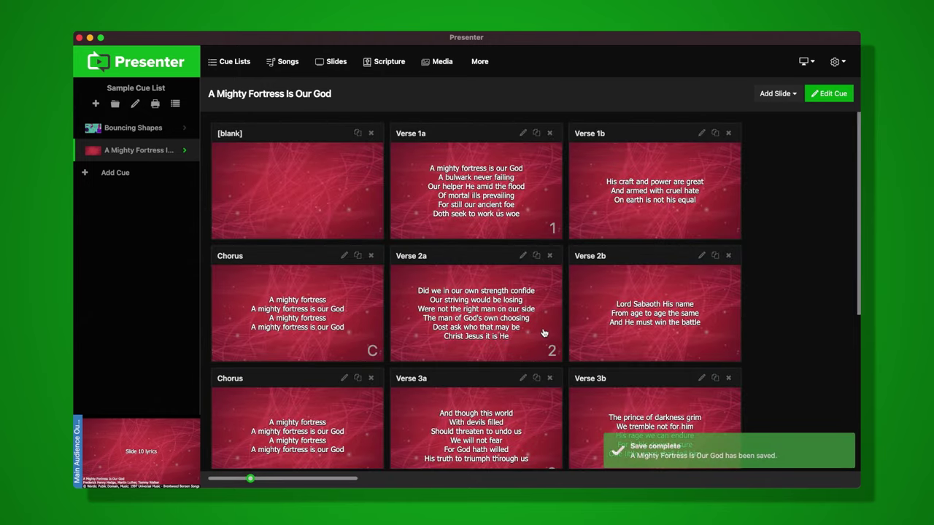
pyautogui.click(503, 178)
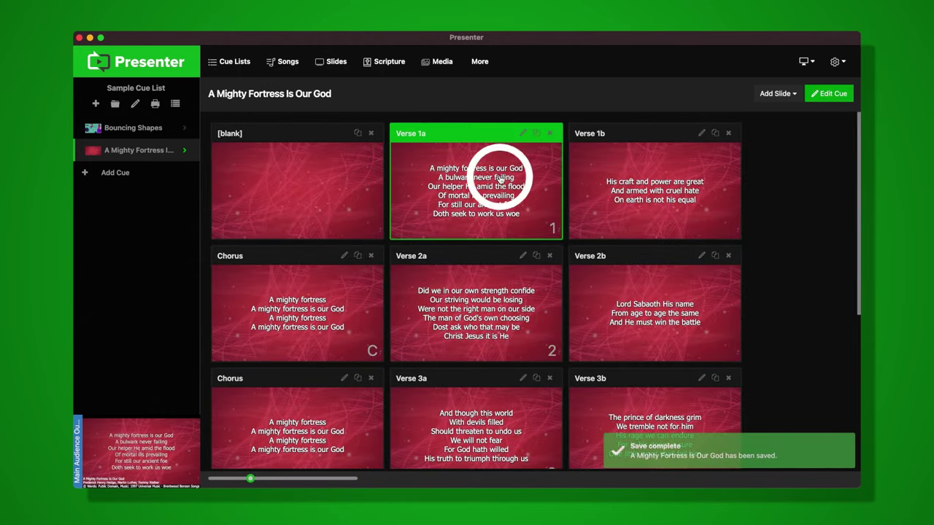
pyautogui.click(672, 184)
pyautogui.click(227, 299)
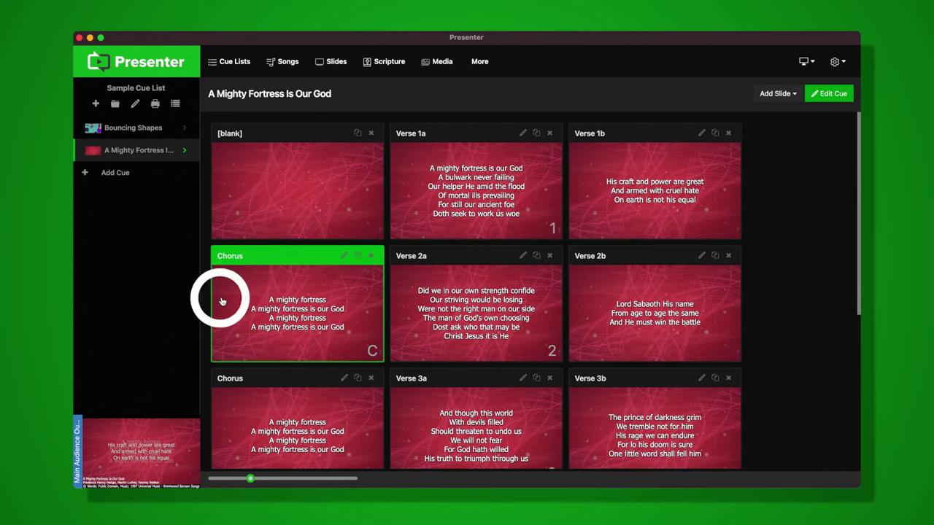
pyautogui.click(467, 315)
pyautogui.click(611, 310)
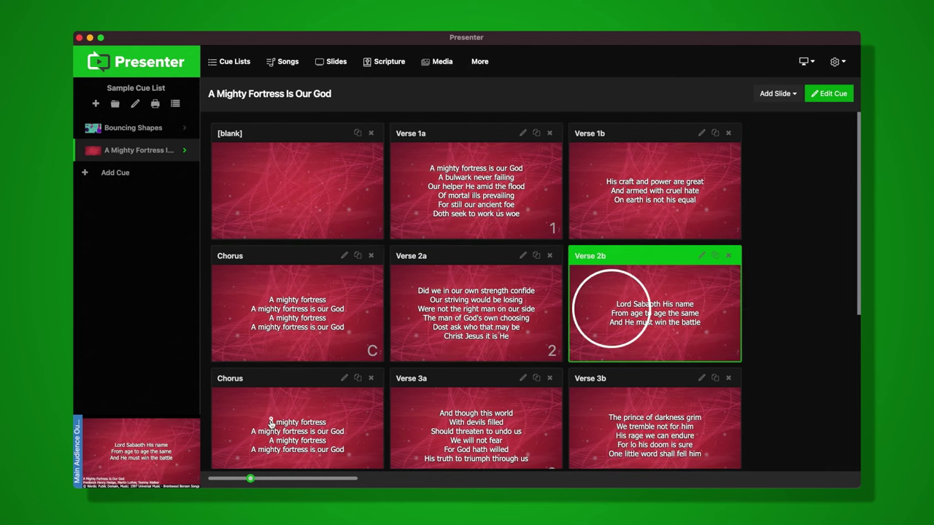
pyautogui.click(271, 423)
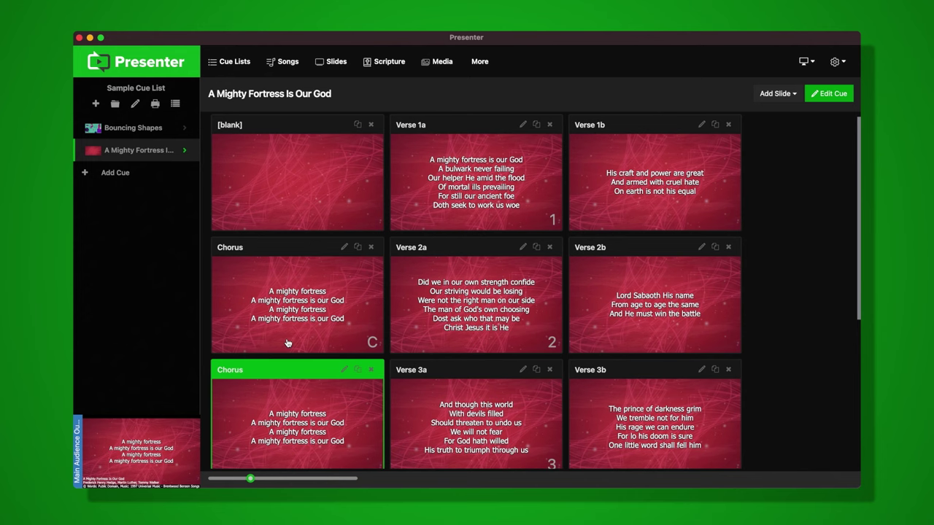
pyautogui.press('Right')
pyautogui.press('Right')
pyautogui.press('Right')
pyautogui.press('Right')
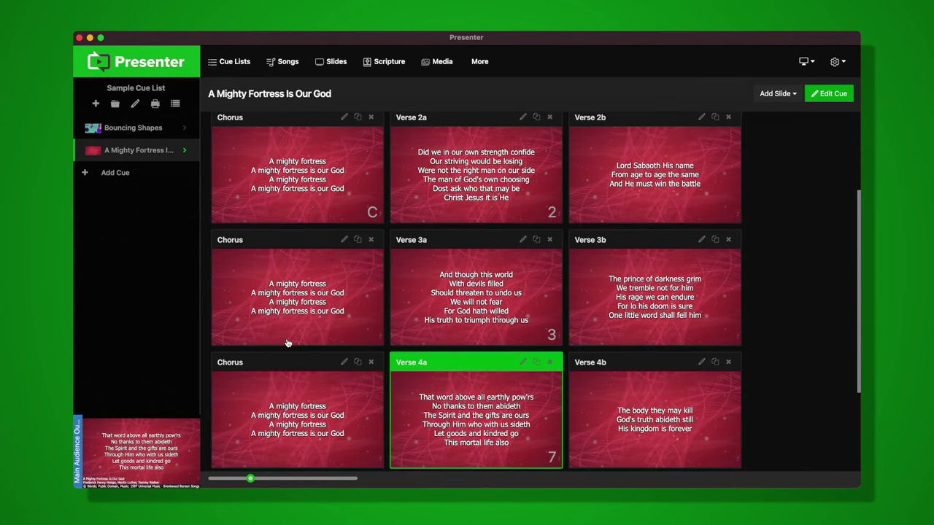
# Jump the audience output directly to Verse 1a, the Chorus and Verse 3a using their slide labels 1, C and 3.
pyautogui.scroll(4, 620, 263)
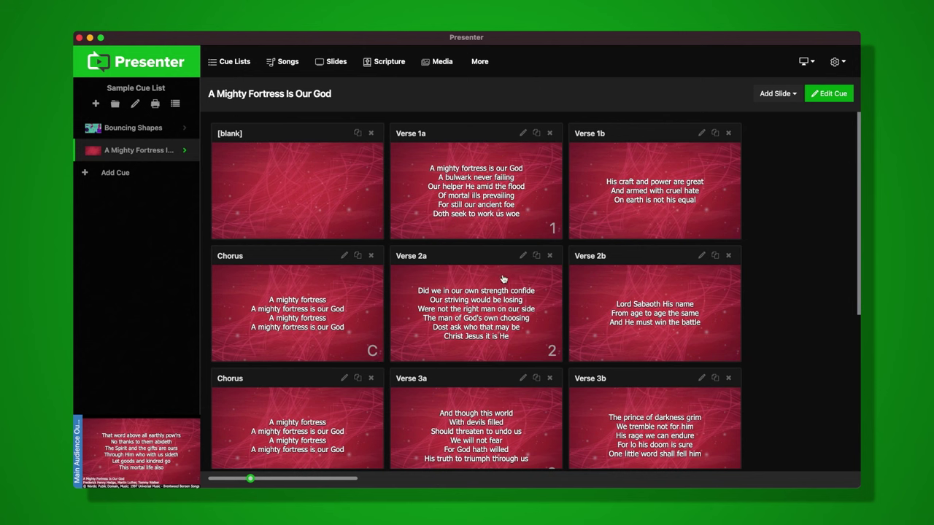
pyautogui.press('1')
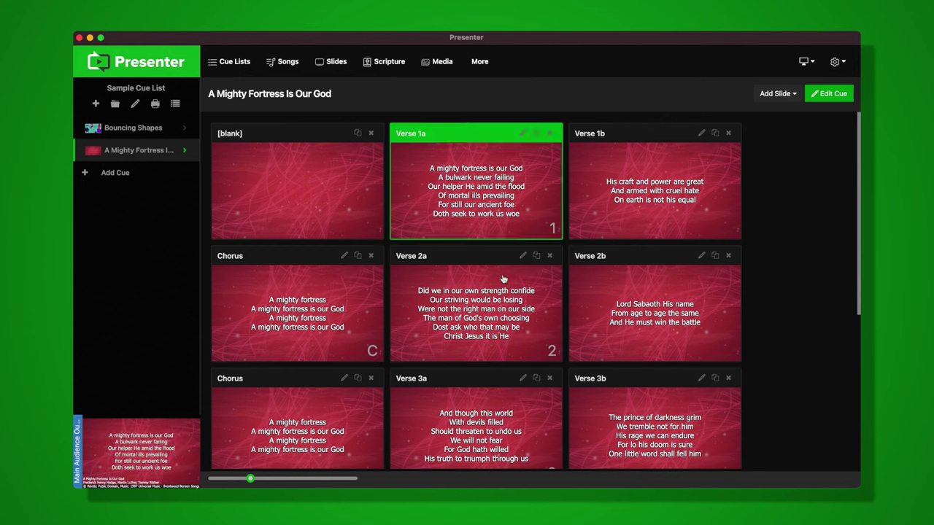
pyautogui.press('c')
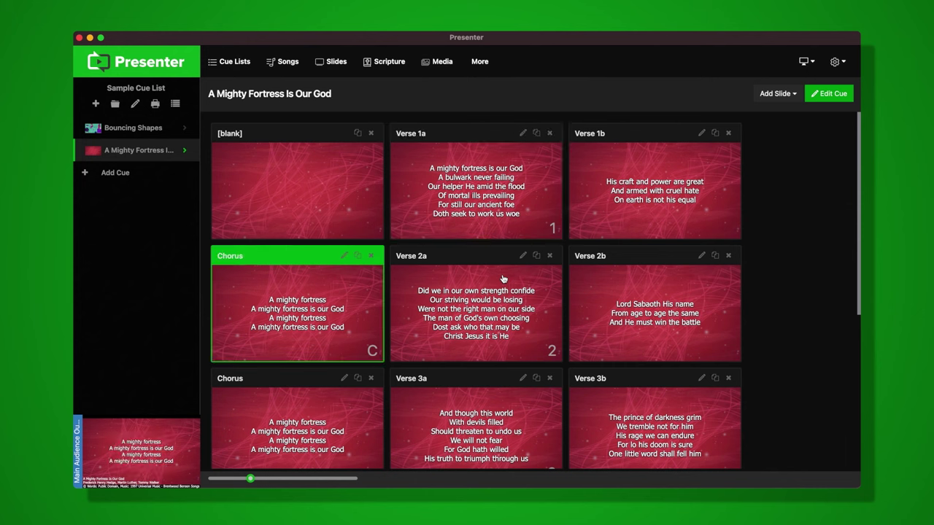
pyautogui.press('3')
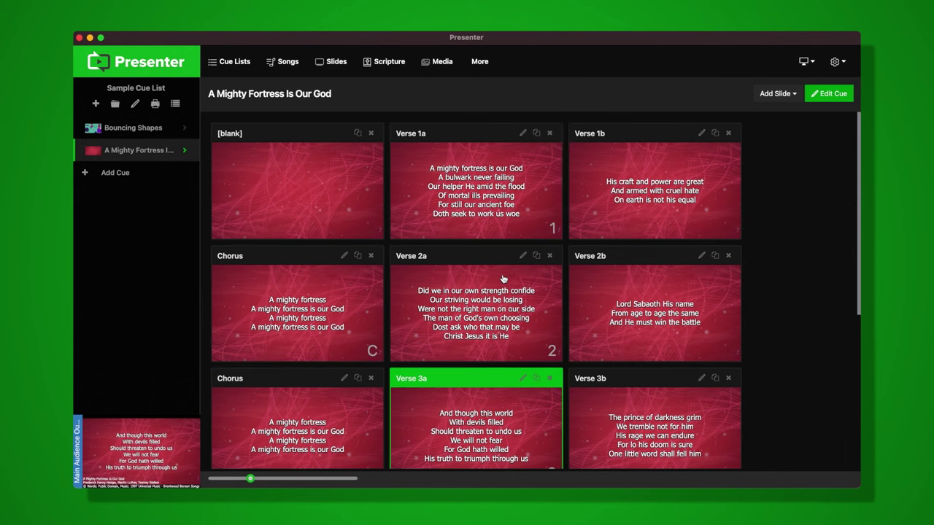
pyautogui.scroll(-5, 502, 279)
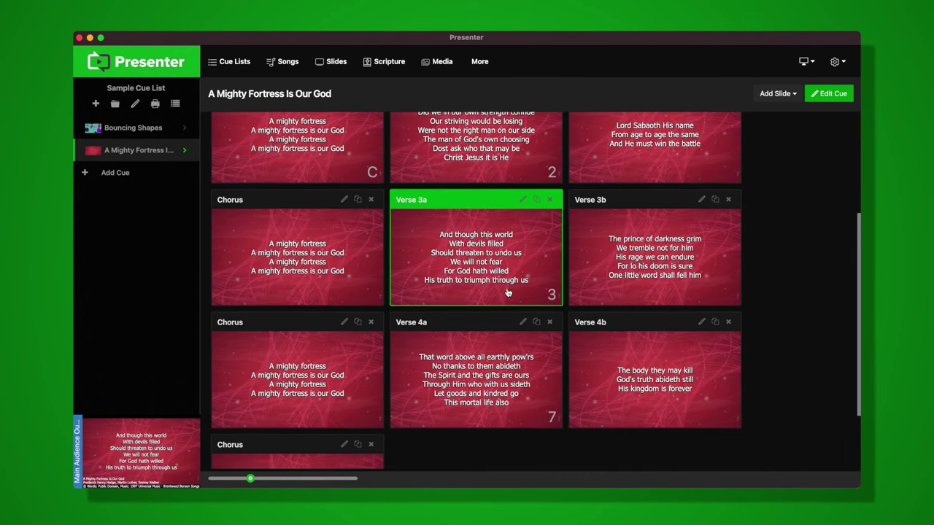
pyautogui.scroll(4, 489, 267)
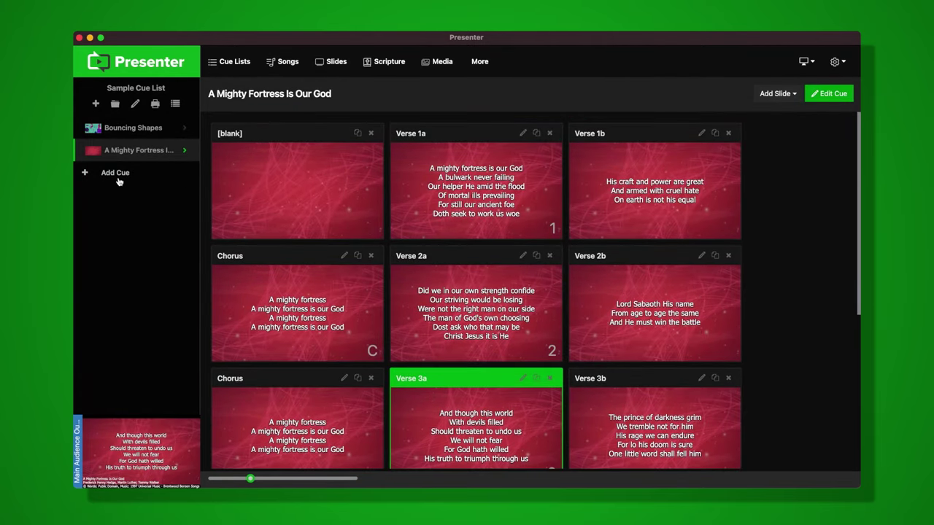
# Add a cue with Slides as its foreground and create its presentation from the Title and Content template.
pyautogui.click(119, 177)
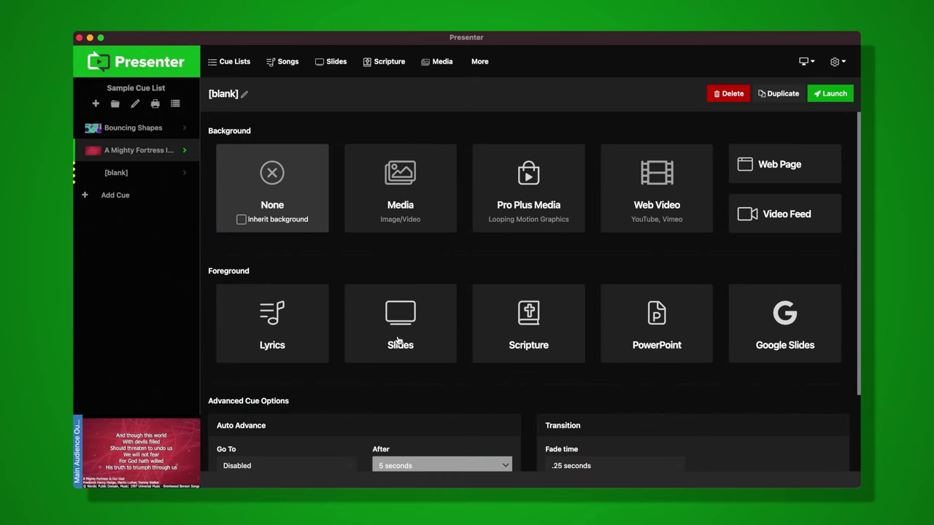
pyautogui.click(435, 328)
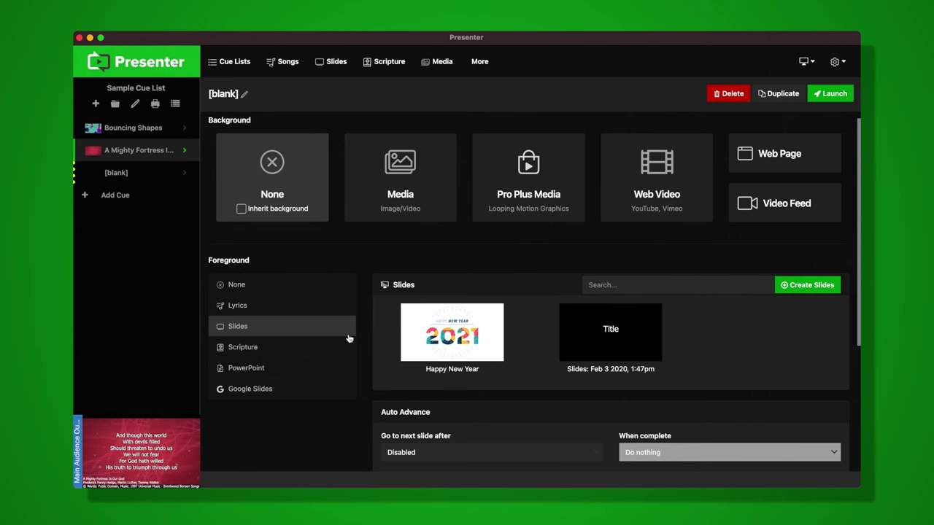
pyautogui.click(811, 289)
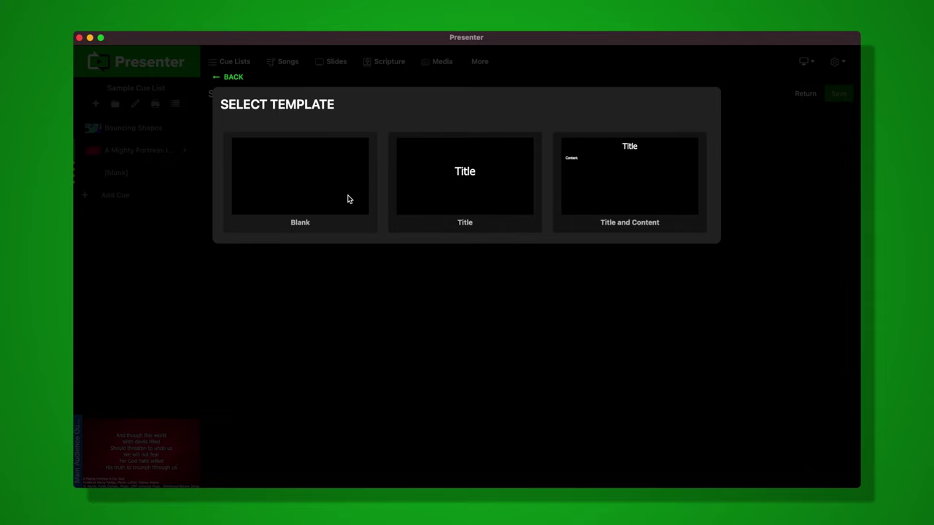
pyautogui.click(619, 198)
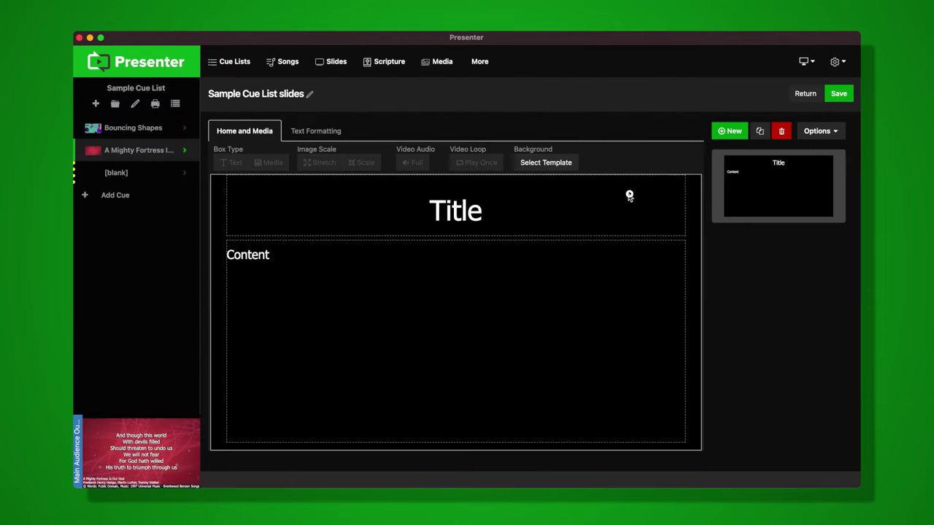
# Activate the title and content text boxes on the new slide and save the presentation.
pyautogui.click(442, 214)
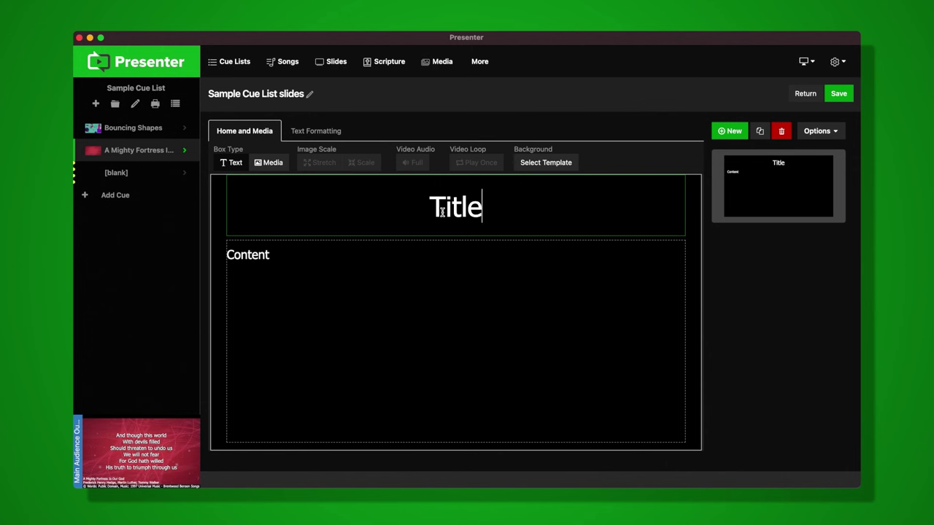
pyautogui.doubleClick(442, 212)
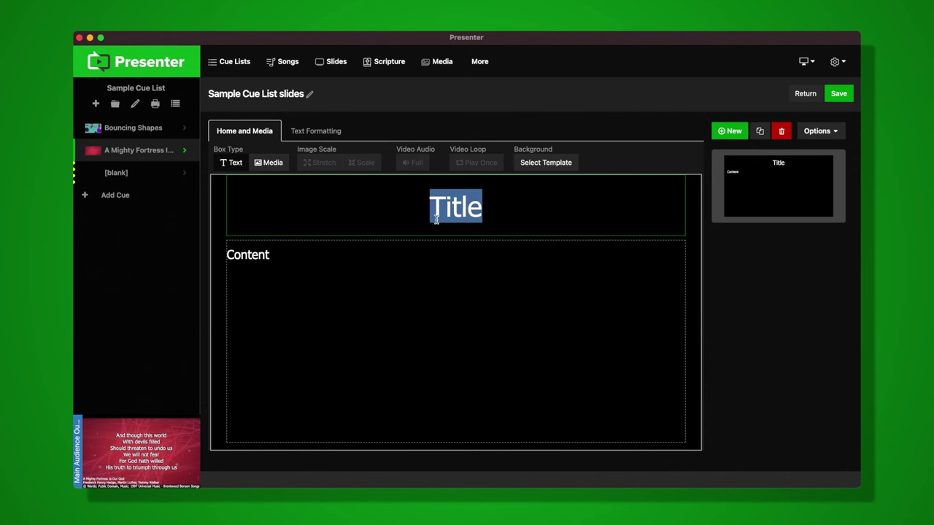
pyautogui.click(249, 257)
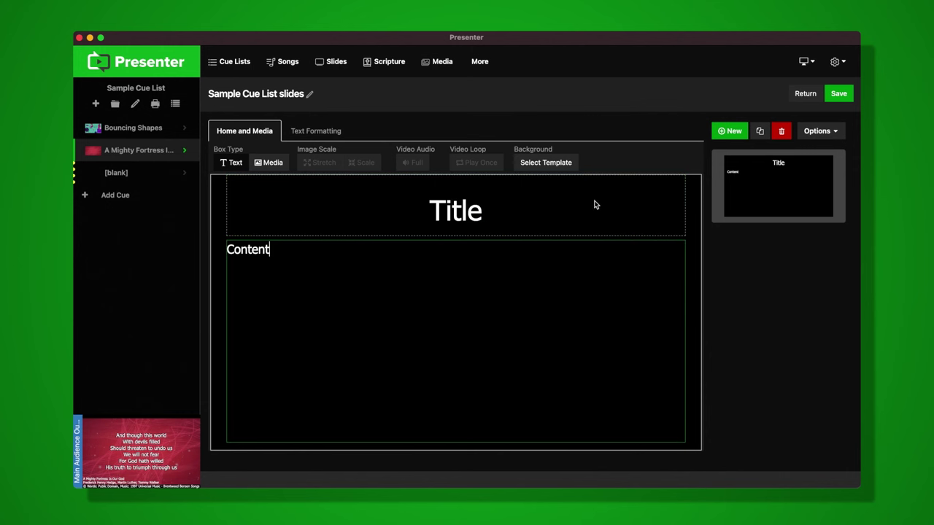
pyautogui.click(844, 96)
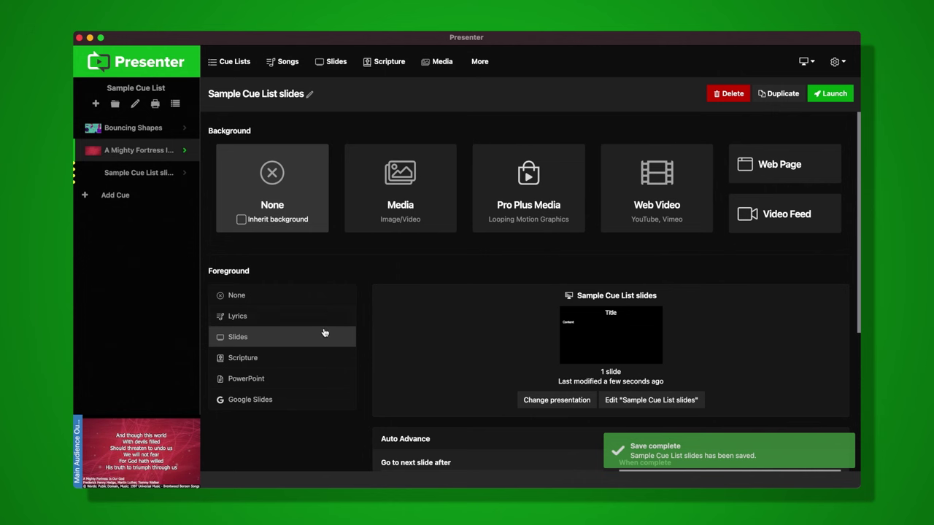
# Display the Sample Cue List slides cue on the audience output and open the list of saved slide presentations.
pyautogui.click(124, 178)
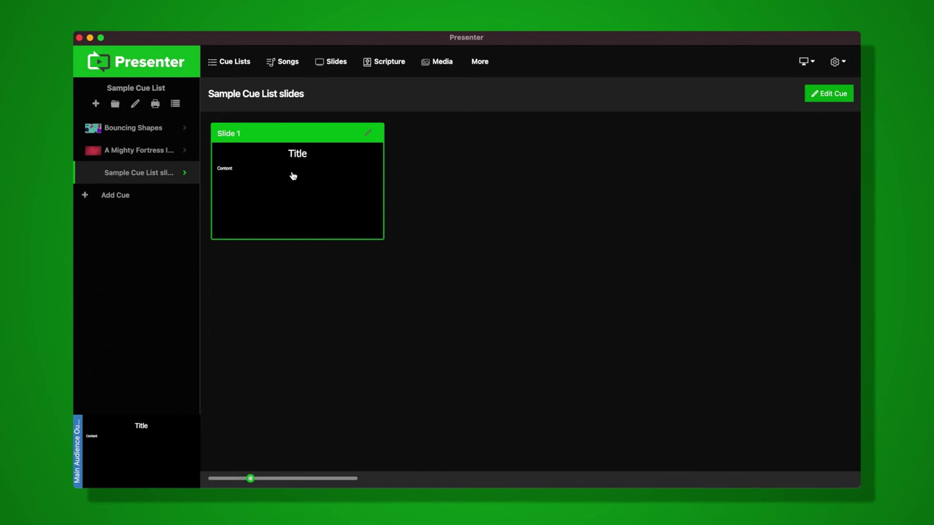
pyautogui.click(319, 66)
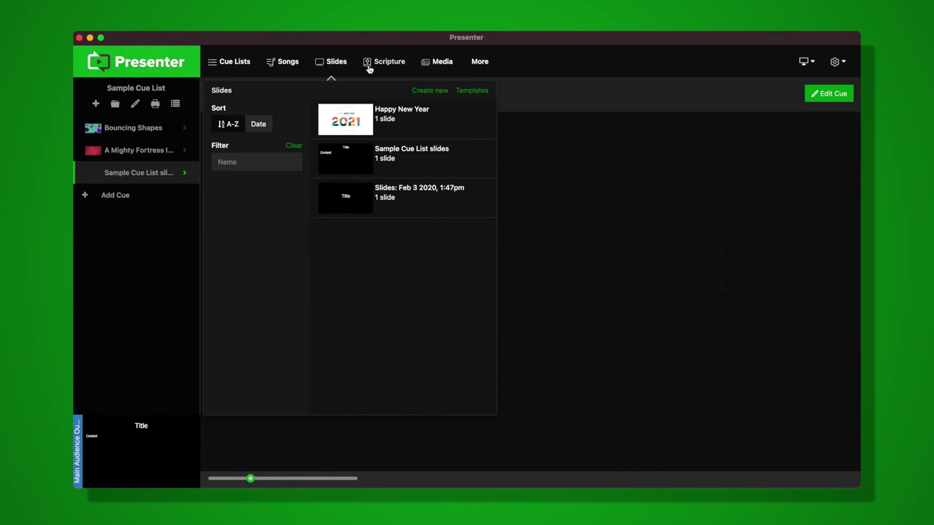
# Browse the Pro Plus slide templates and create a presentation from the Good News template.
pyautogui.click(471, 90)
pyautogui.scroll(-10, 589, 362)
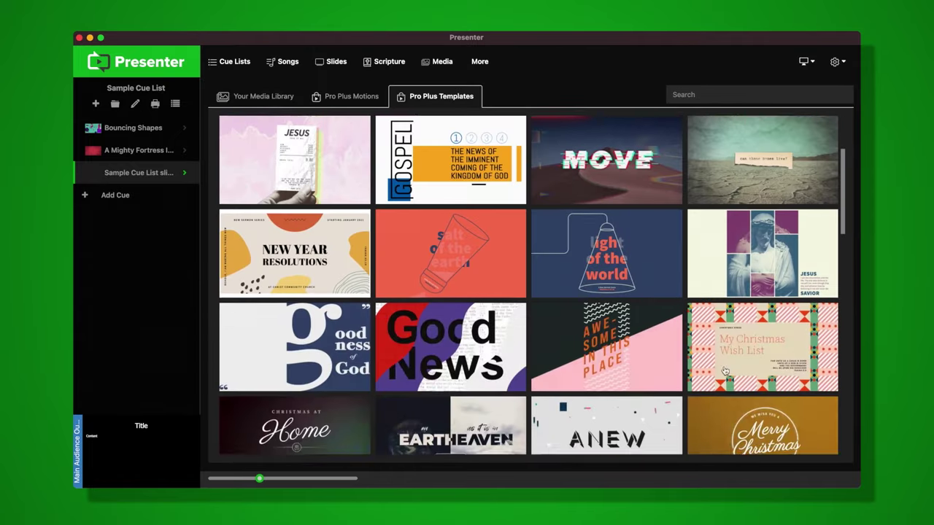
pyautogui.scroll(-4, 657, 378)
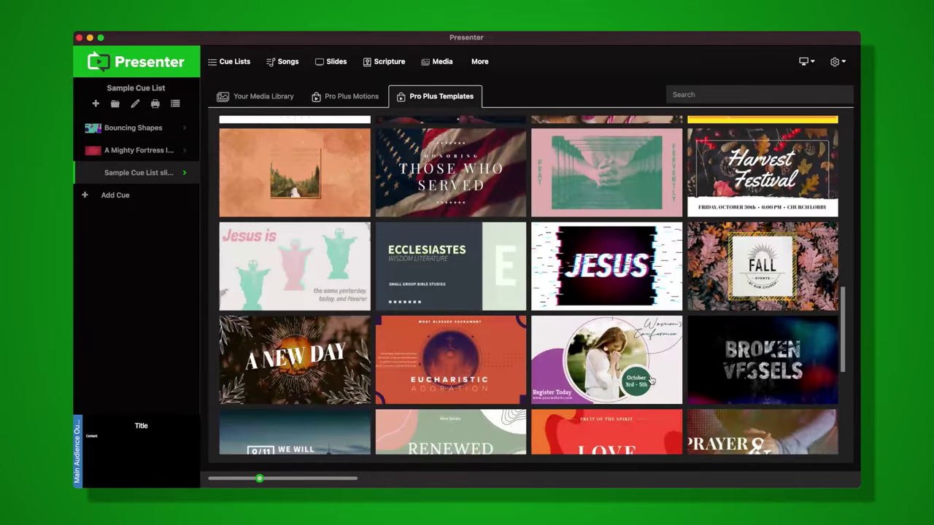
pyautogui.scroll(6, 639, 376)
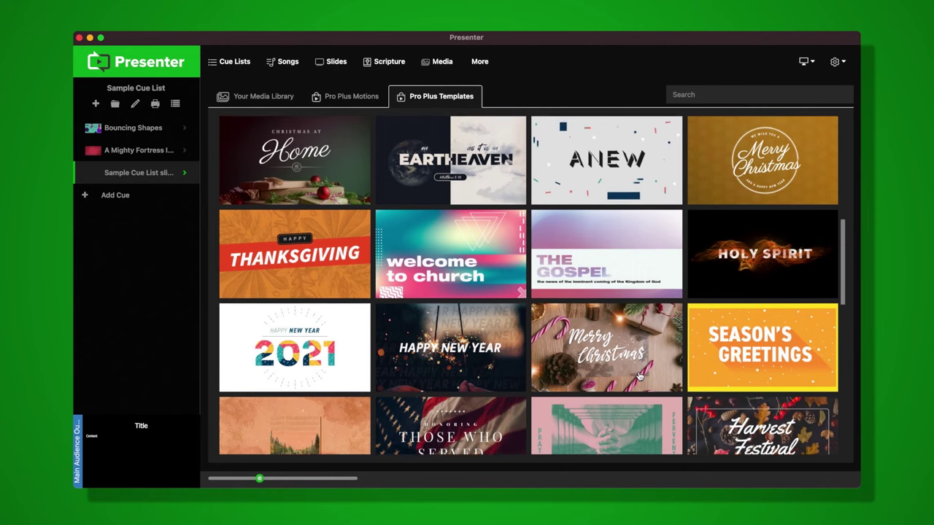
pyautogui.scroll(5, 639, 376)
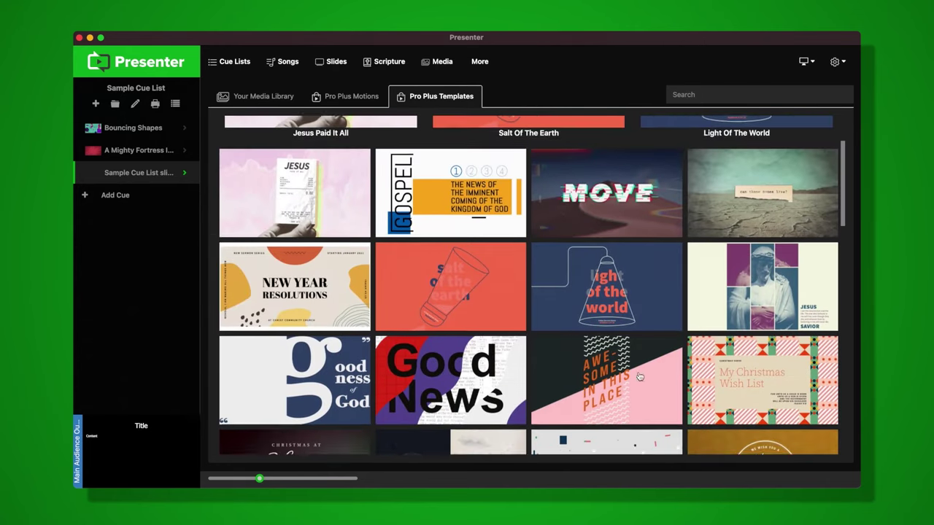
pyautogui.scroll(-1, 460, 352)
pyautogui.click(456, 351)
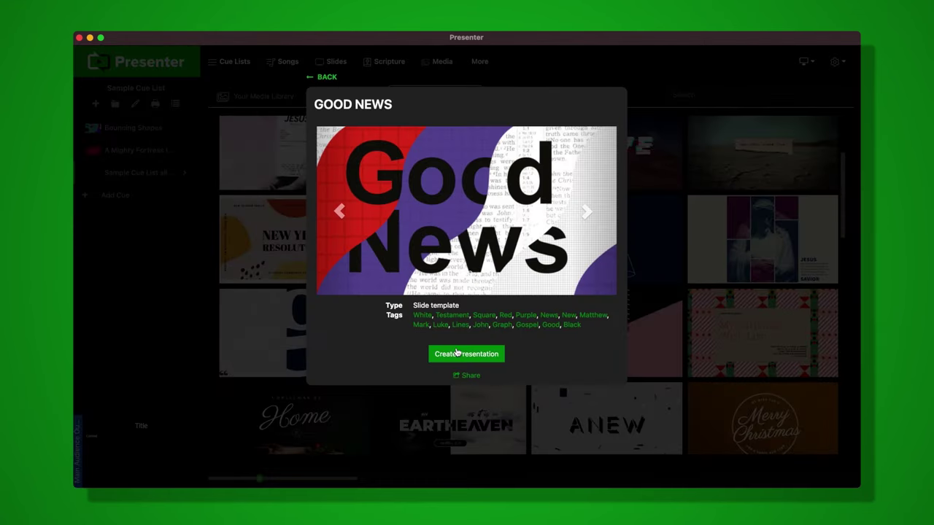
pyautogui.click(485, 355)
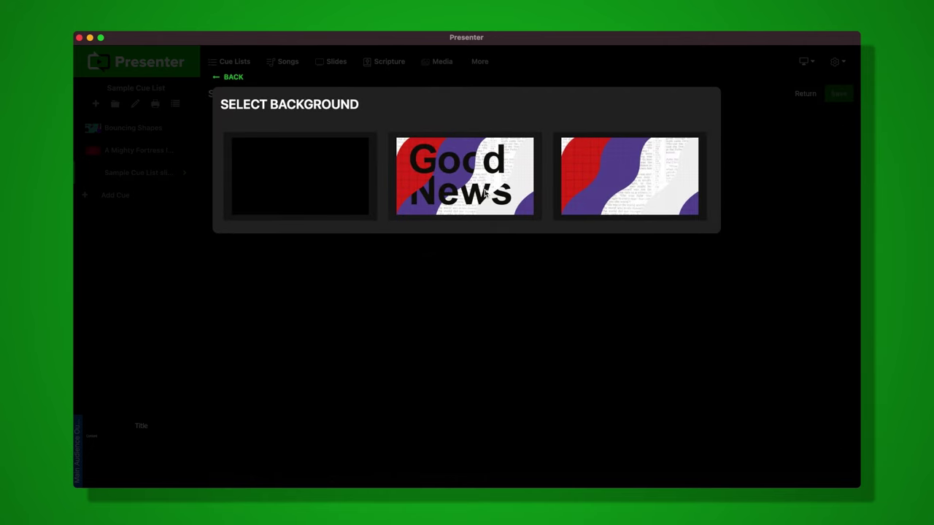
# Choose the Good News title artwork as the slide's background and save the presentation.
pyautogui.click(485, 191)
pyautogui.click(257, 192)
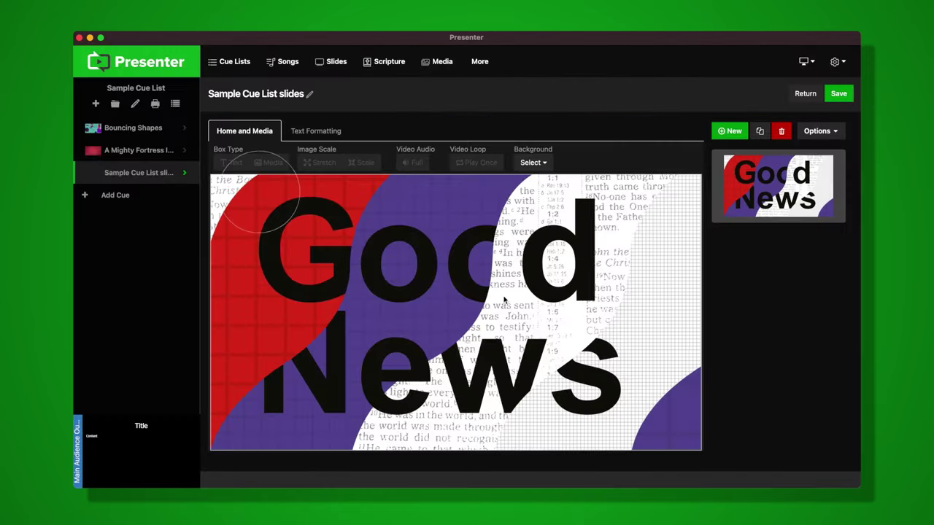
pyautogui.click(839, 95)
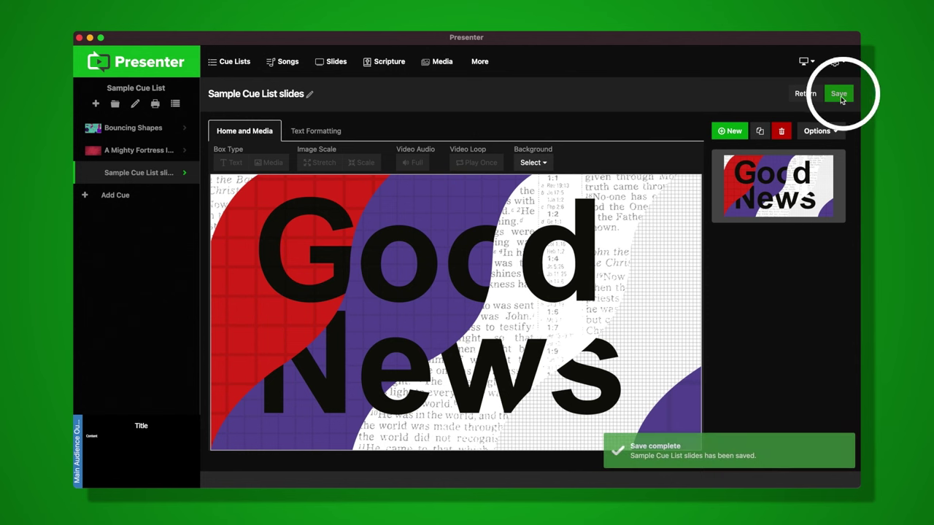
# Add a cue whose Slides foreground uses the new Good News presentation and display it on the audience output.
pyautogui.click(120, 198)
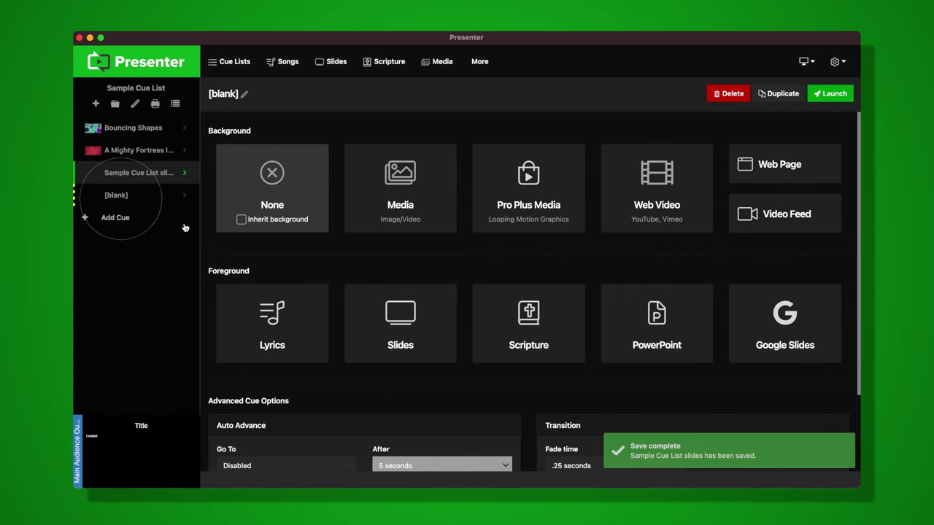
pyautogui.click(427, 332)
pyautogui.click(430, 332)
pyautogui.click(133, 195)
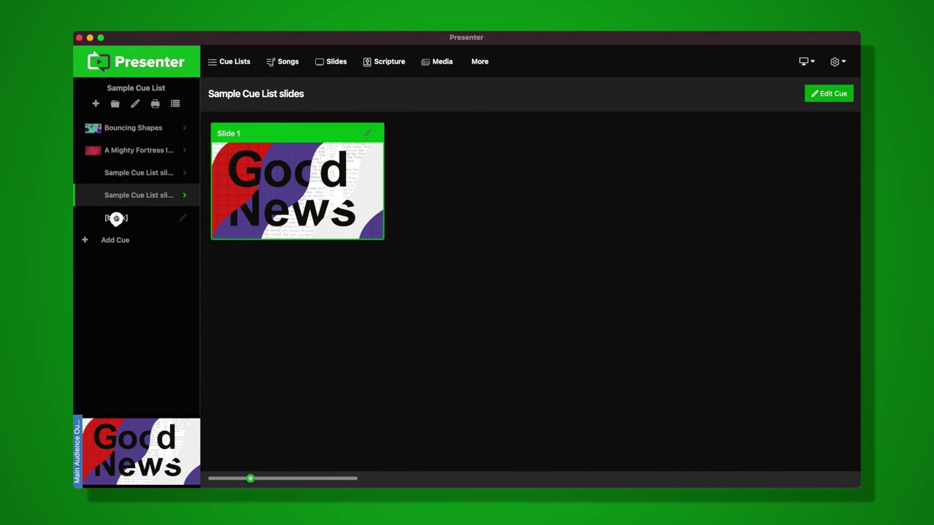
# Add another cue below the slides cues with Scripture as its foreground.
pyautogui.click(116, 218)
pyautogui.scroll(-1, 321, 276)
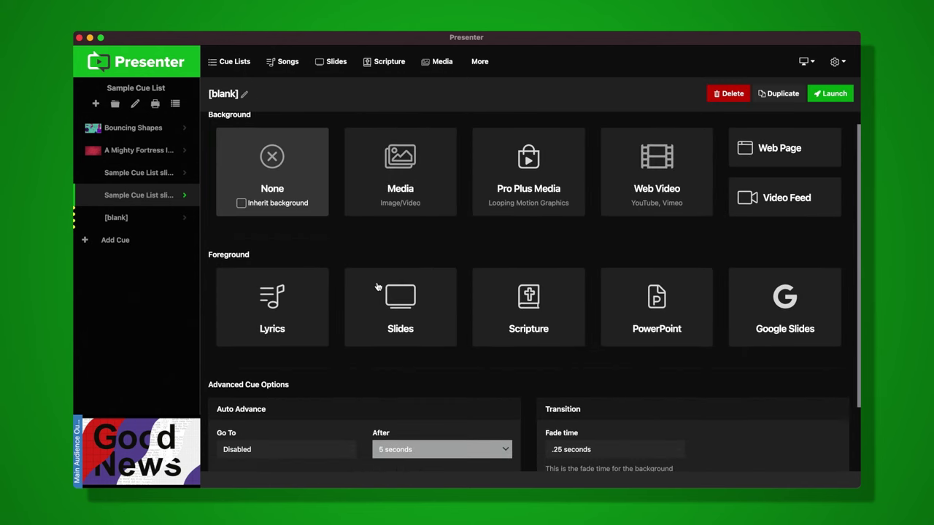
pyautogui.click(523, 319)
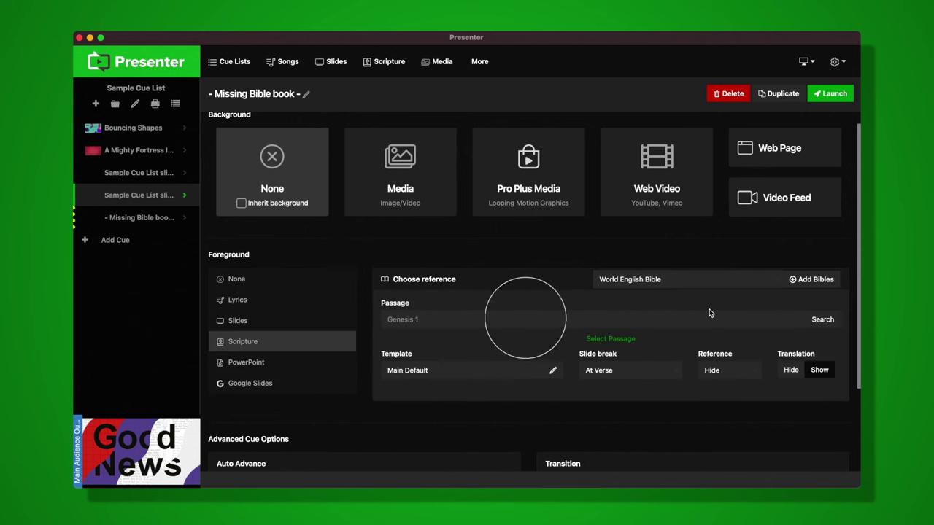
# Set the scripture cue's passage to Mark 11 in the World English Bible and look through its verses.
pyautogui.scroll(-1, 612, 303)
pyautogui.click(433, 291)
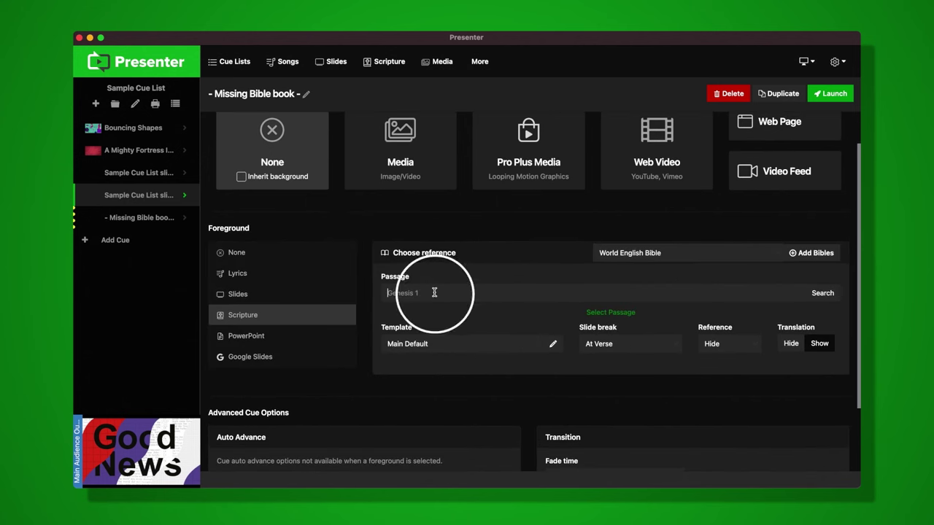
pyautogui.write('Ma')
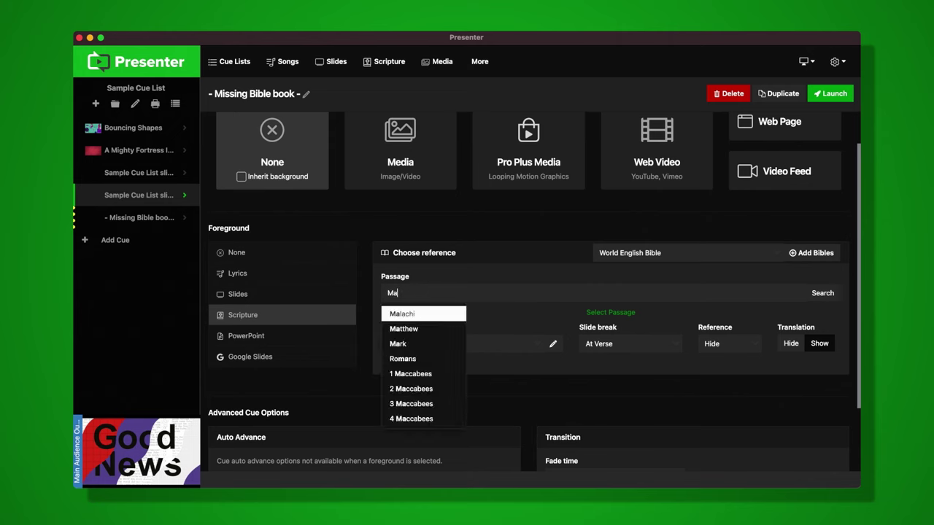
pyautogui.write('rk 11')
pyautogui.press('Return')
pyautogui.scroll(-5, 840, 325)
pyautogui.moveTo(841, 351); pyautogui.dragTo(839, 304)
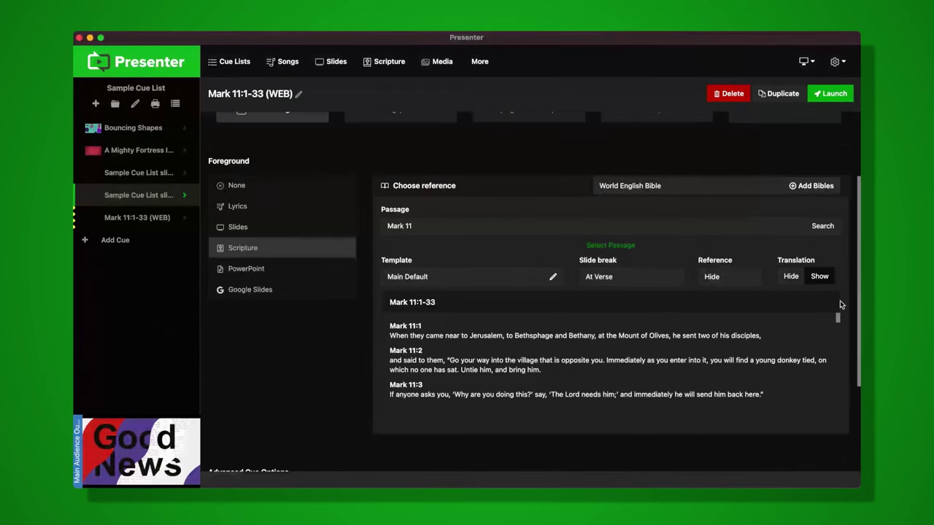
pyautogui.click(450, 285)
pyautogui.click(363, 335)
# Launch the Mark 11:1-33 cue and show verses 4, 1, 2 and 5 in turn on the audience output.
pyautogui.click(139, 221)
pyautogui.click(485, 305)
pyautogui.click(480, 186)
pyautogui.click(625, 184)
pyautogui.click(578, 298)
pyautogui.scroll(-3, 562, 314)
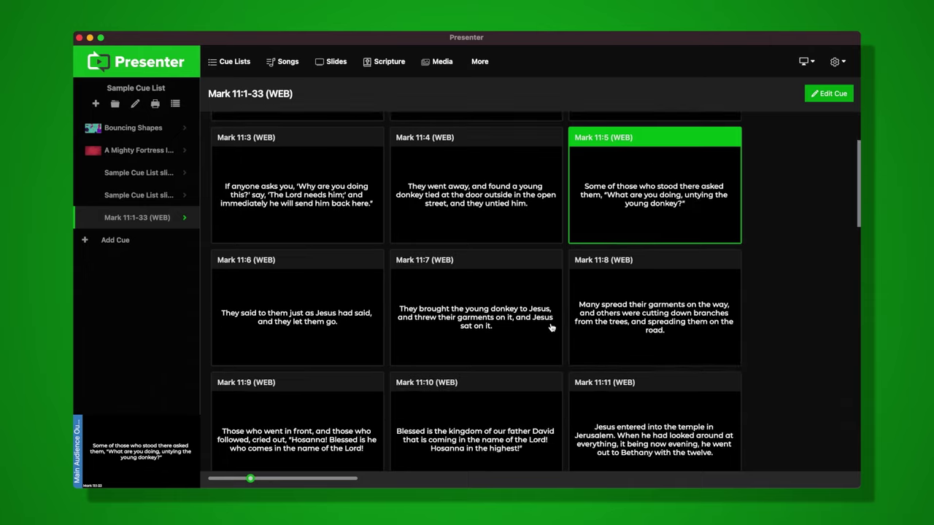
# Switch the audience output through Mark 11:10, 11:9 and 11:6, ending on Mark 11:7.
pyautogui.scroll(-1, 426, 351)
pyautogui.click(420, 350)
pyautogui.click(288, 356)
pyautogui.click(284, 276)
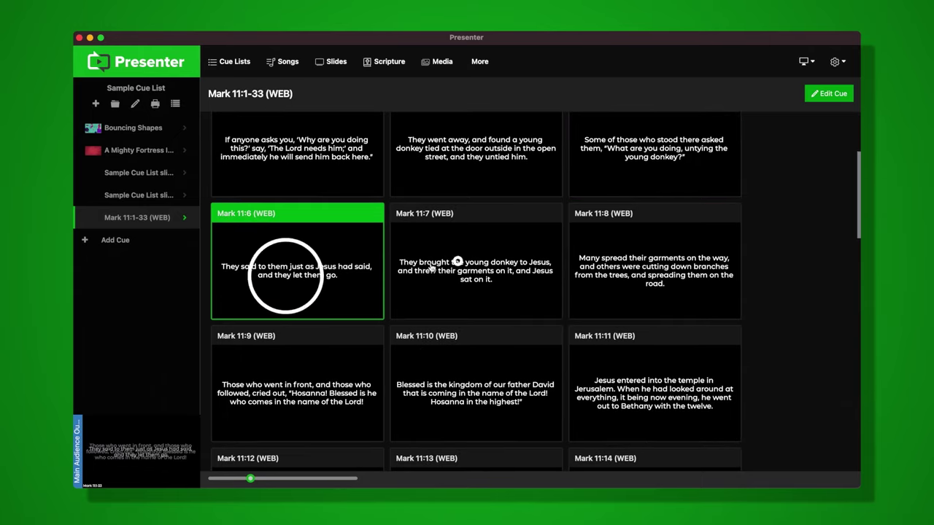
pyautogui.click(458, 262)
# Add a blank cue to examine its foreground and advanced cue options, and return to the home screen.
pyautogui.click(116, 241)
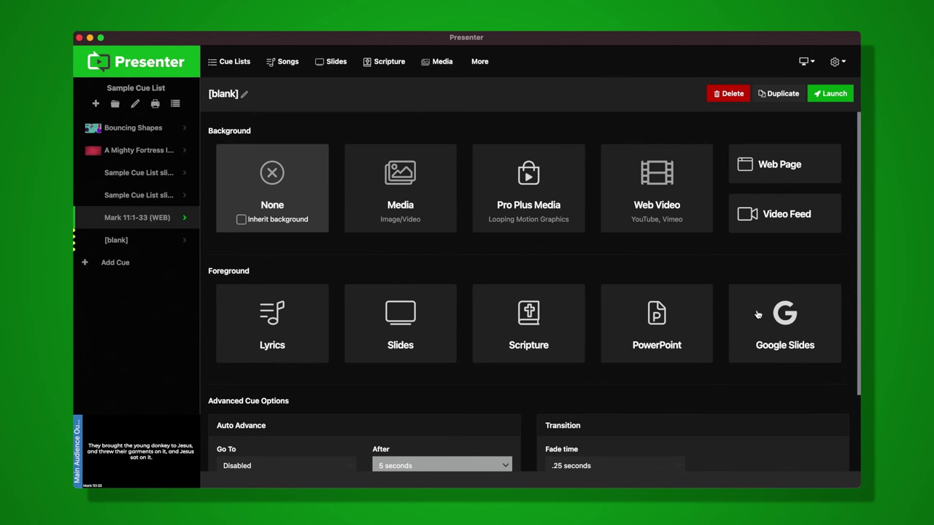
pyautogui.scroll(-1, 664, 347)
pyautogui.scroll(1, 664, 347)
pyautogui.scroll(-5, 449, 376)
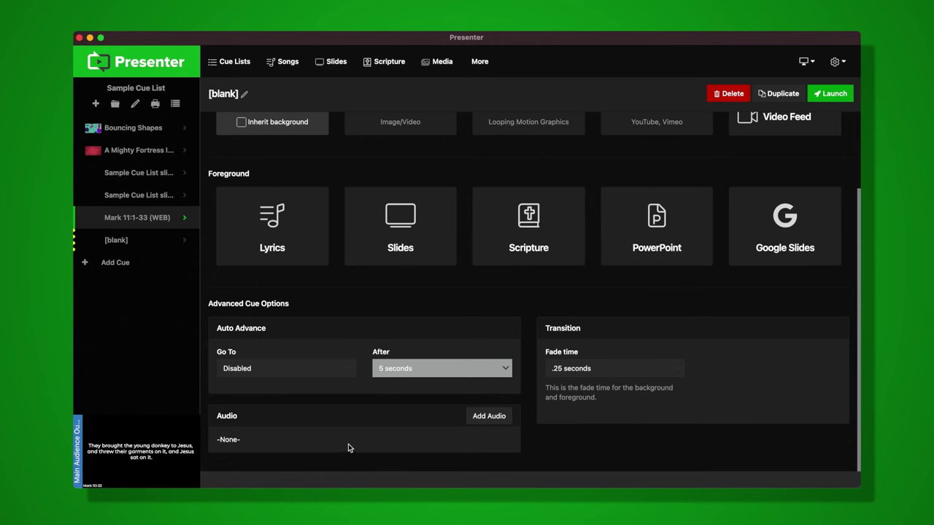
pyautogui.scroll(1, 477, 430)
pyautogui.scroll(4, 481, 410)
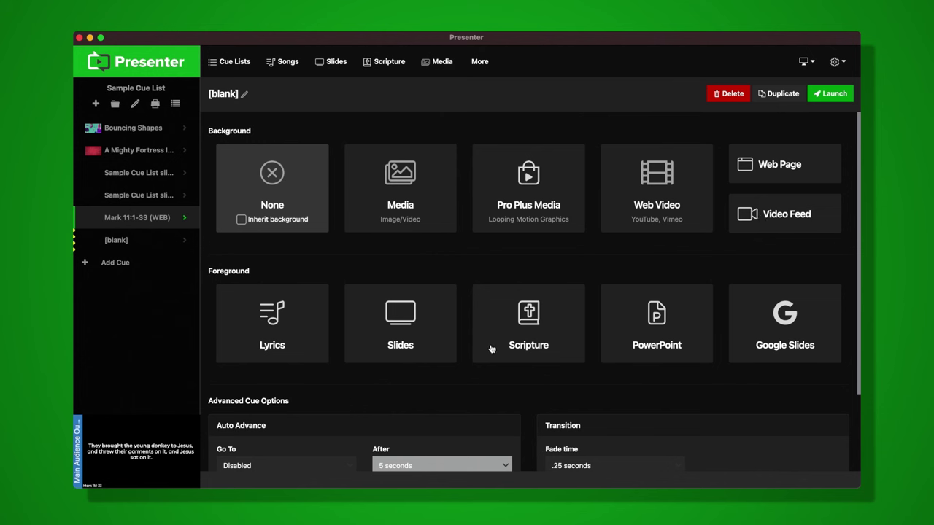
pyautogui.click(132, 259)
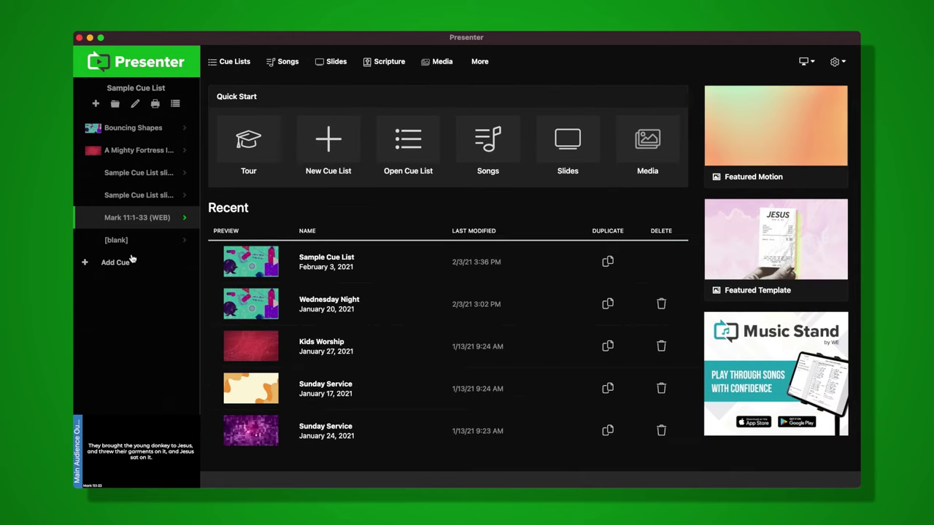